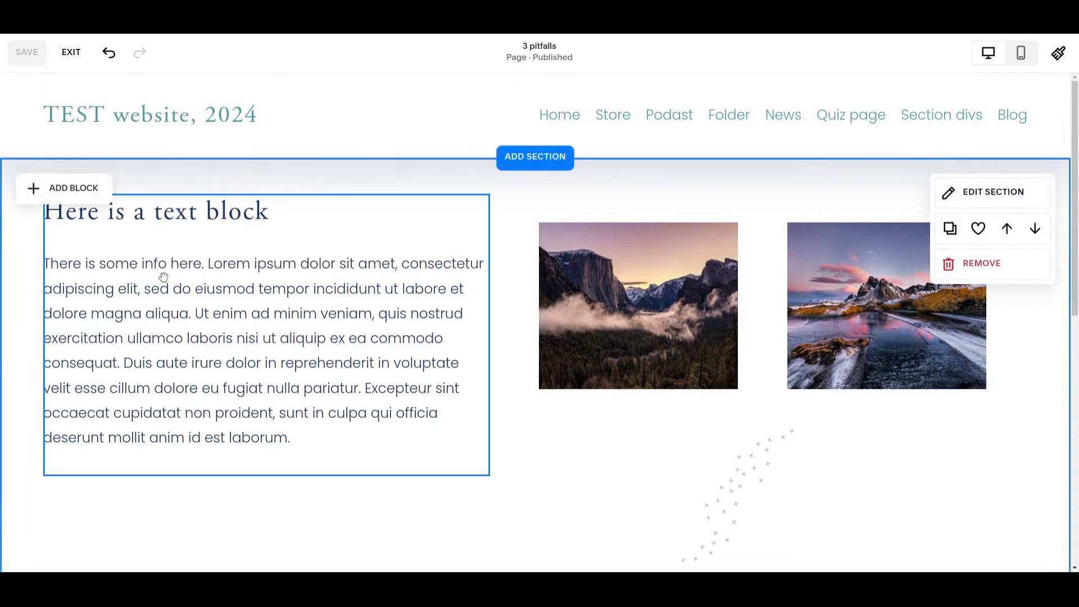
Step: Show the layout grid over the page's first section
{"action": "scroll", "coordinate": [600, 405], "scroll_direction": "down", "scroll_amount": 2}
{"action": "scroll", "coordinate": [588, 397], "scroll_direction": "up", "scroll_amount": 2}
{"action": "scroll", "coordinate": [586, 398], "scroll_direction": "down", "scroll_amount": 2}
{"action": "scroll", "coordinate": [585, 399], "scroll_direction": "up", "scroll_amount": 1}
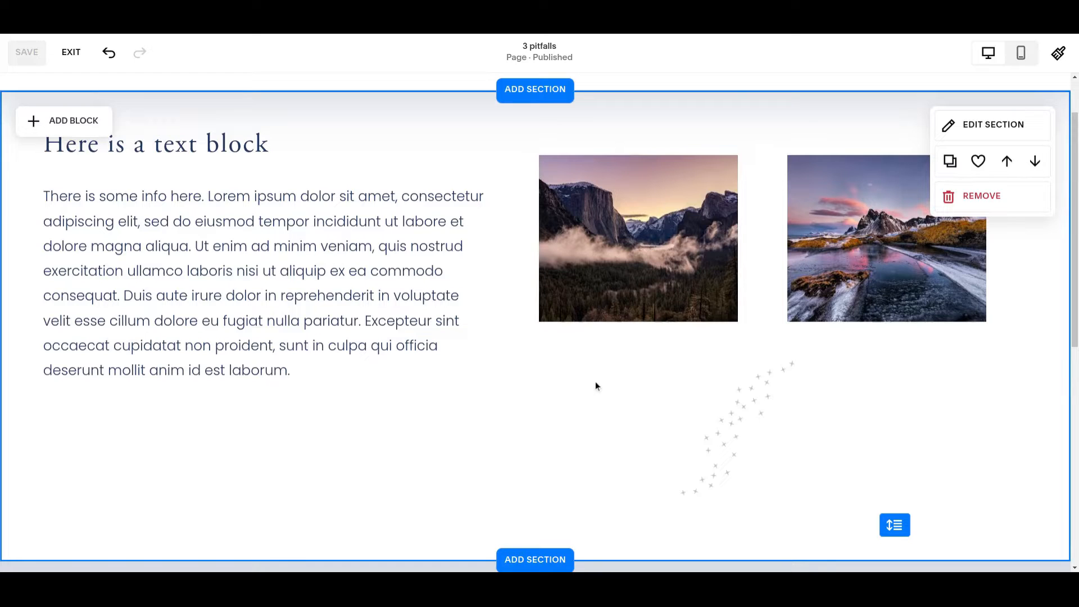
{"action": "key", "text": "g"}
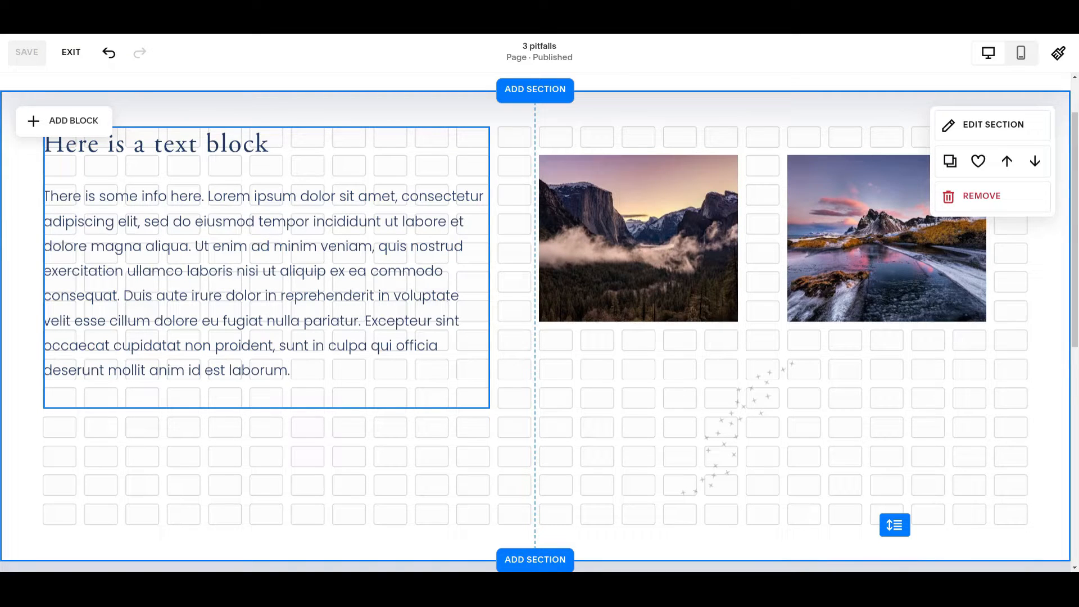
Step: Widen the "Here is a text block" block to the right so it overlaps the edge of the misty valley photo
{"action": "scroll", "coordinate": [670, 249], "scroll_direction": "up", "scroll_amount": 1}
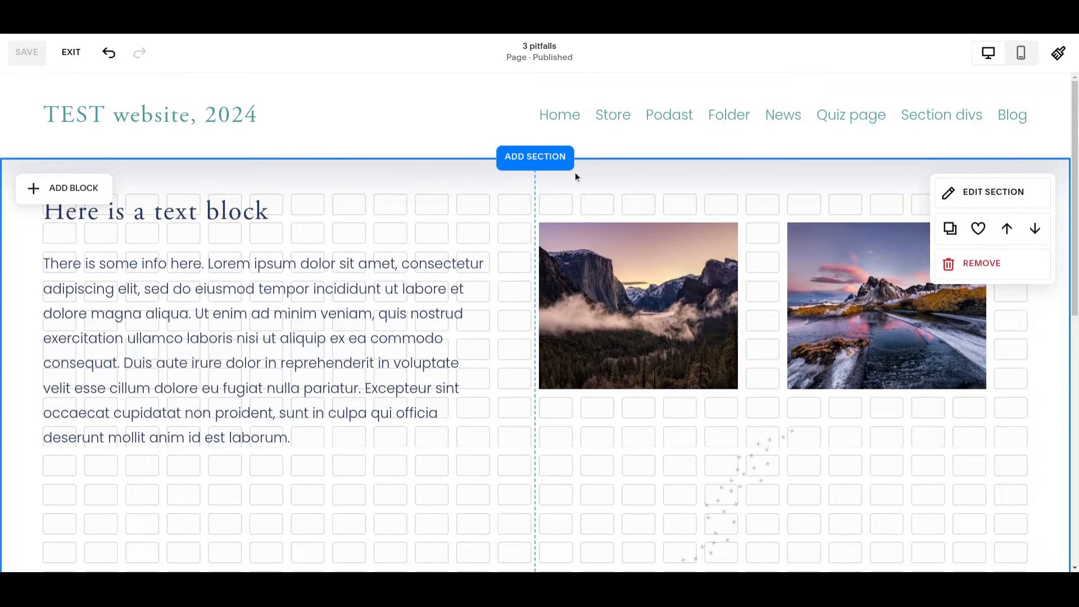
{"action": "scroll", "coordinate": [553, 258], "scroll_direction": "down", "scroll_amount": 2}
{"action": "scroll", "coordinate": [553, 256], "scroll_direction": "up", "scroll_amount": 1}
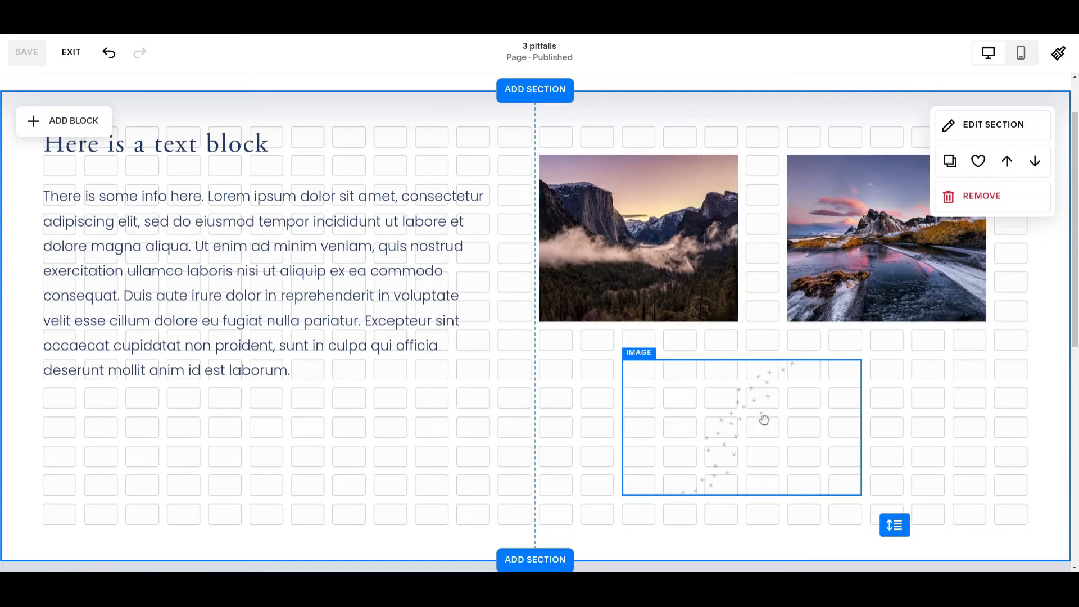
{"action": "scroll", "coordinate": [349, 213], "scroll_direction": "down", "scroll_amount": 4}
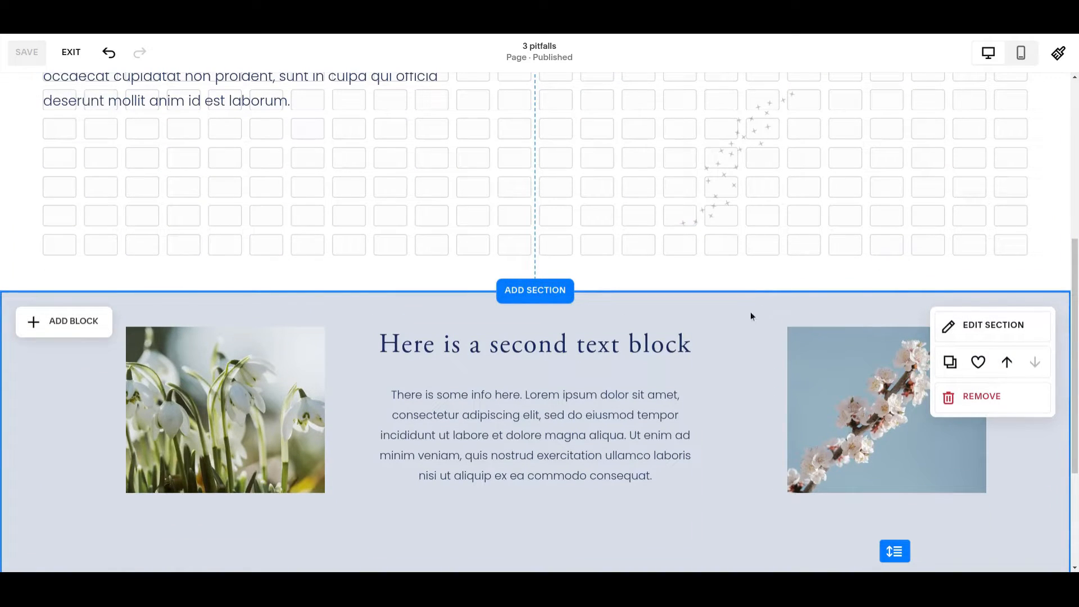
{"action": "scroll", "coordinate": [383, 407], "scroll_direction": "down", "scroll_amount": 2}
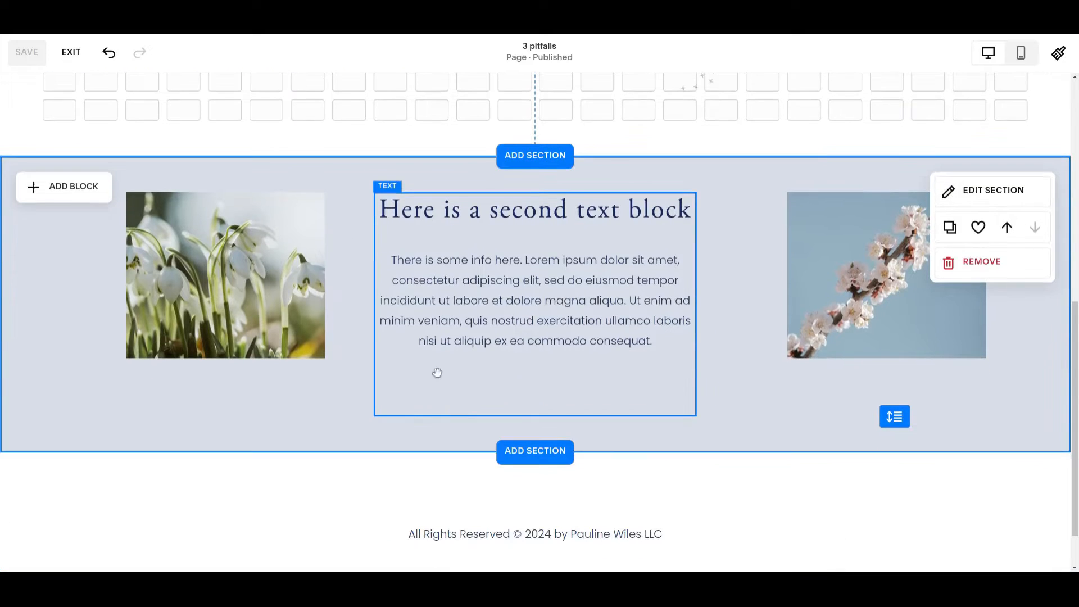
{"action": "scroll", "coordinate": [685, 309], "scroll_direction": "up", "scroll_amount": 7}
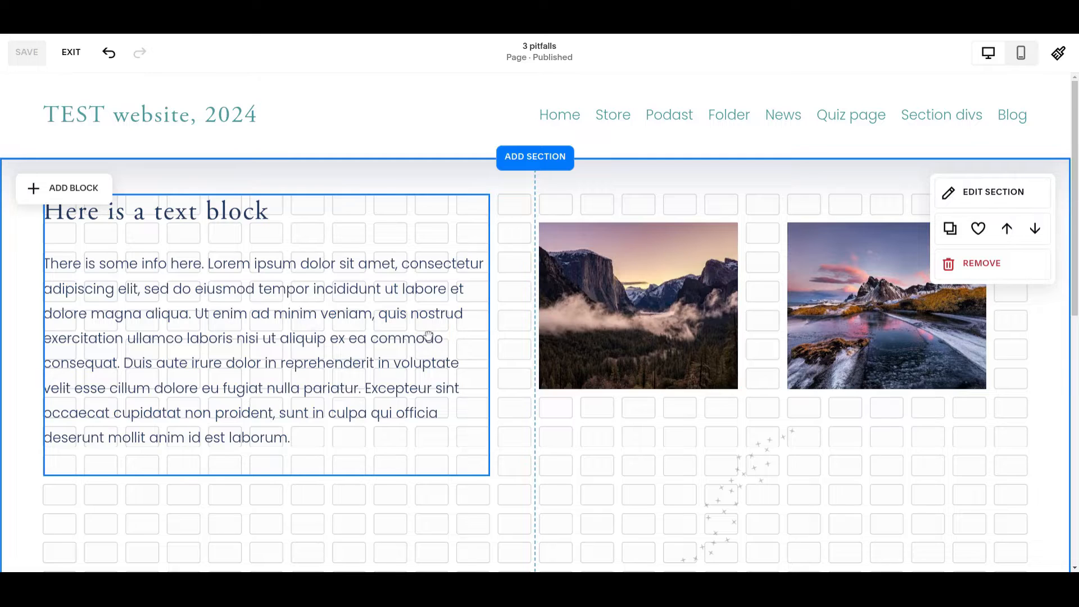
{"action": "left_click", "coordinate": [224, 218]}
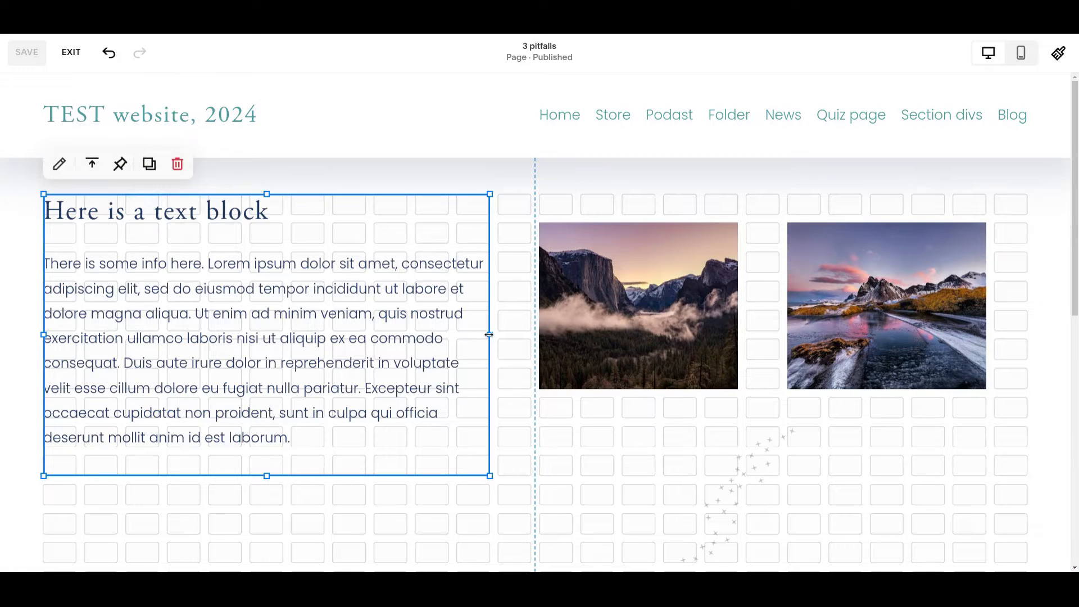
{"action": "mouse_move", "coordinate": [489, 334]}
{"action": "left_mouse_down"}
{"action": "mouse_move", "coordinate": [571, 335]}
{"action": "mouse_move", "coordinate": [505, 337]}
{"action": "left_mouse_up"}
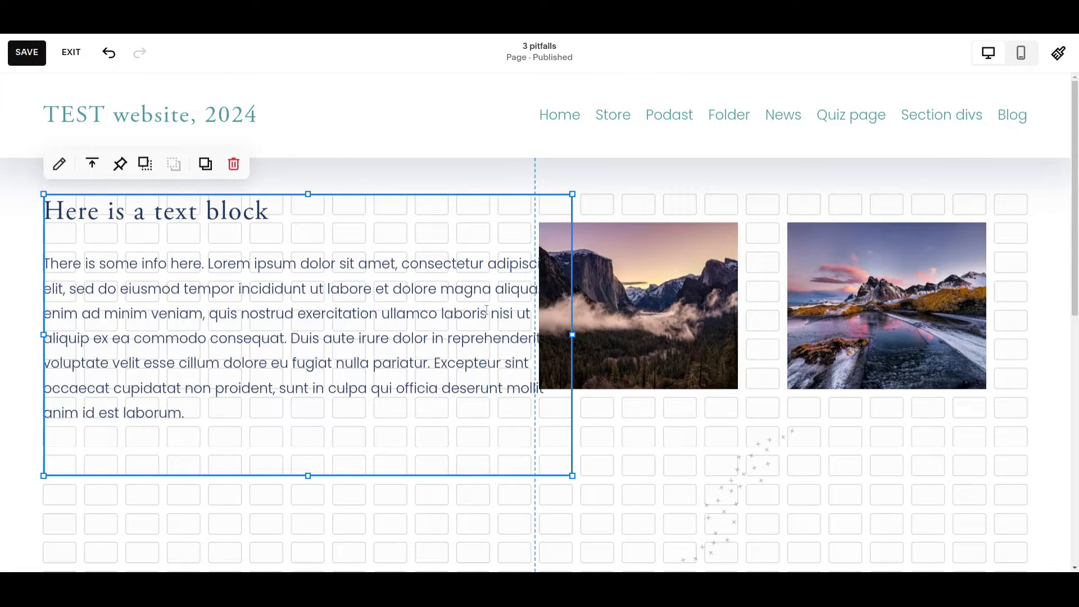
Step: Delete the text from "consectetur" to the end of the paragraph in the first text block
{"action": "left_click", "coordinate": [403, 262]}
{"action": "left_click_drag", "start_coordinate": [403, 262], "coordinate": [371, 403]}
{"action": "key", "text": "ctrl+c"}
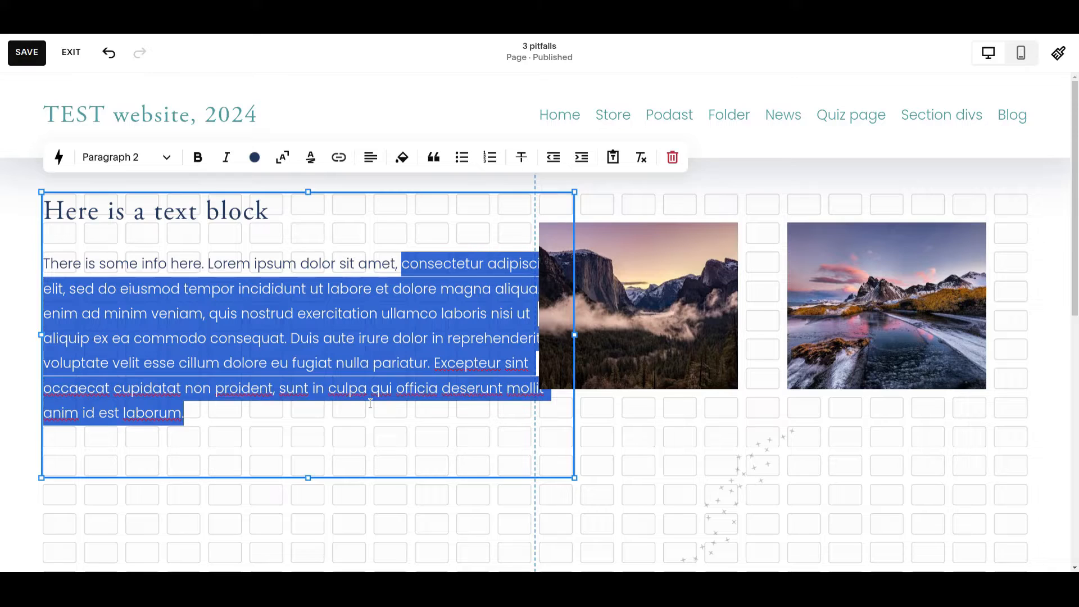
{"action": "key", "text": "BackSpace"}
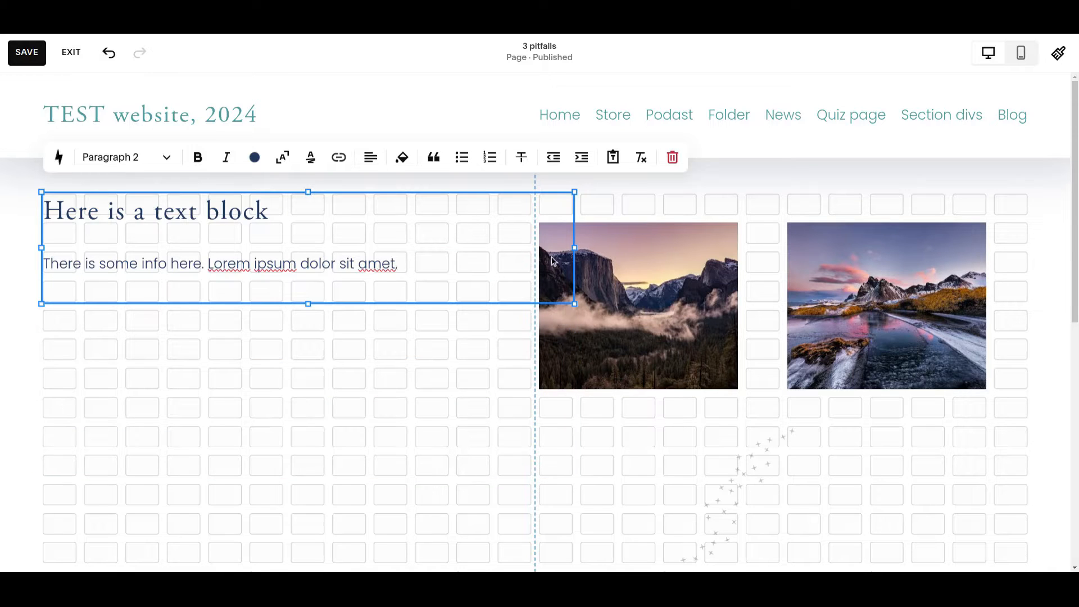
{"action": "left_click", "coordinate": [415, 430]}
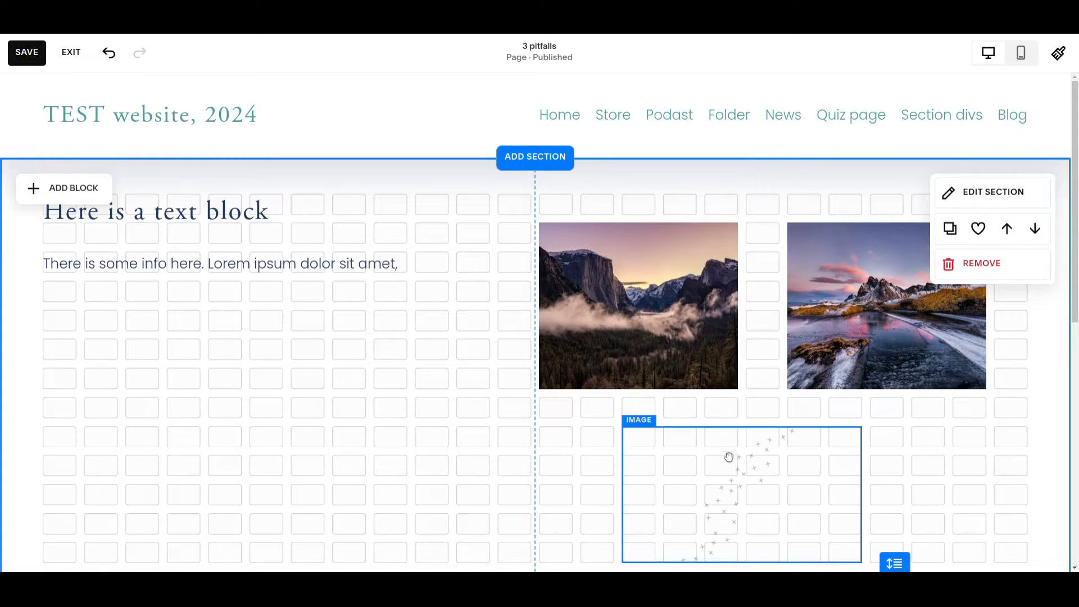
Step: Move the scattered-stars image up so it overlaps the lower parts of the two landscape photos
{"action": "left_click_drag", "start_coordinate": [718, 472], "coordinate": [743, 376]}
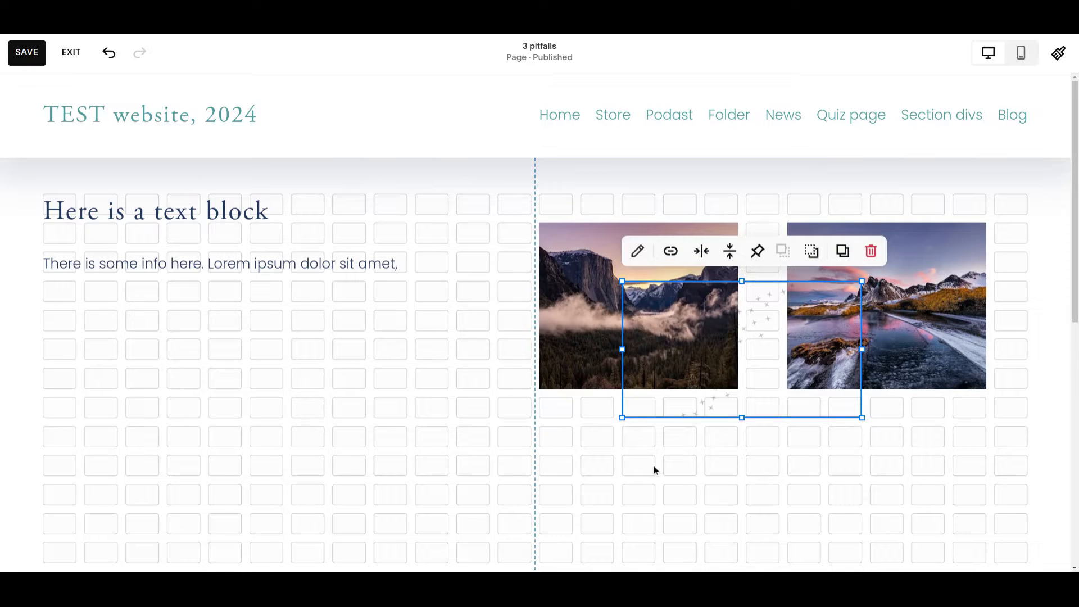
{"action": "left_click", "coordinate": [754, 467]}
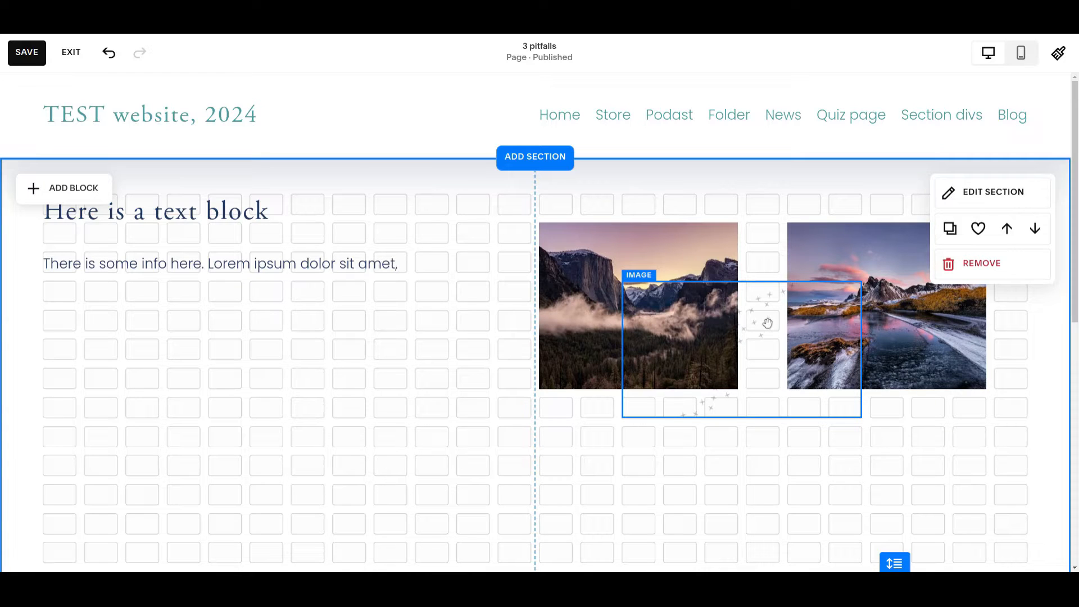
{"action": "left_click_drag", "start_coordinate": [700, 354], "coordinate": [693, 387]}
{"action": "left_click", "coordinate": [350, 392]}
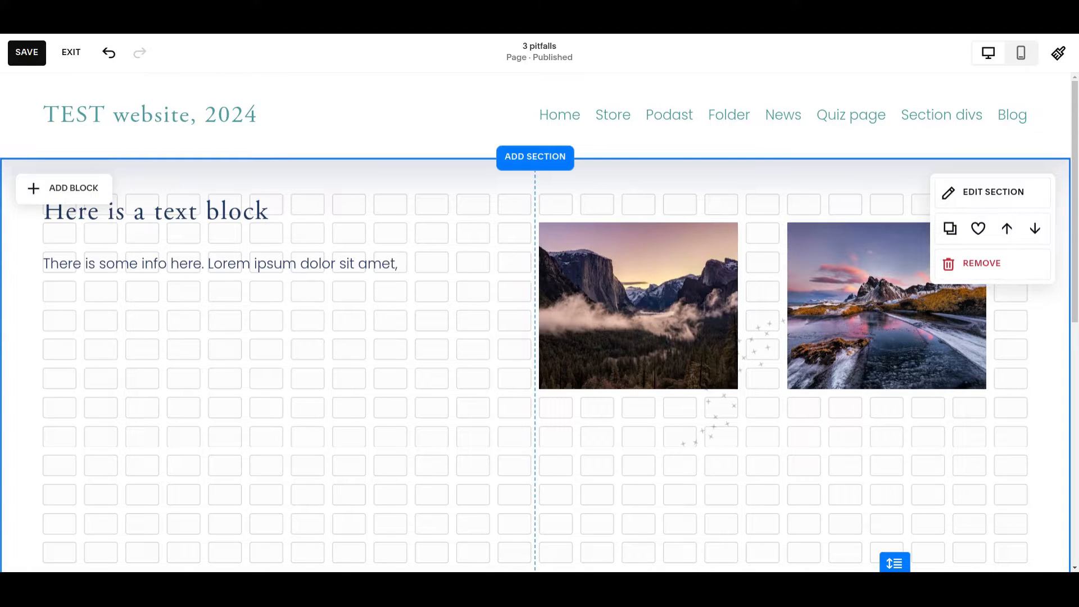
Step: Narrow the first text block to ten grid columns so it no longer overlaps the misty valley photo
{"action": "scroll", "coordinate": [441, 408], "scroll_direction": "down", "scroll_amount": 2}
{"action": "scroll", "coordinate": [441, 408], "scroll_direction": "up", "scroll_amount": 2}
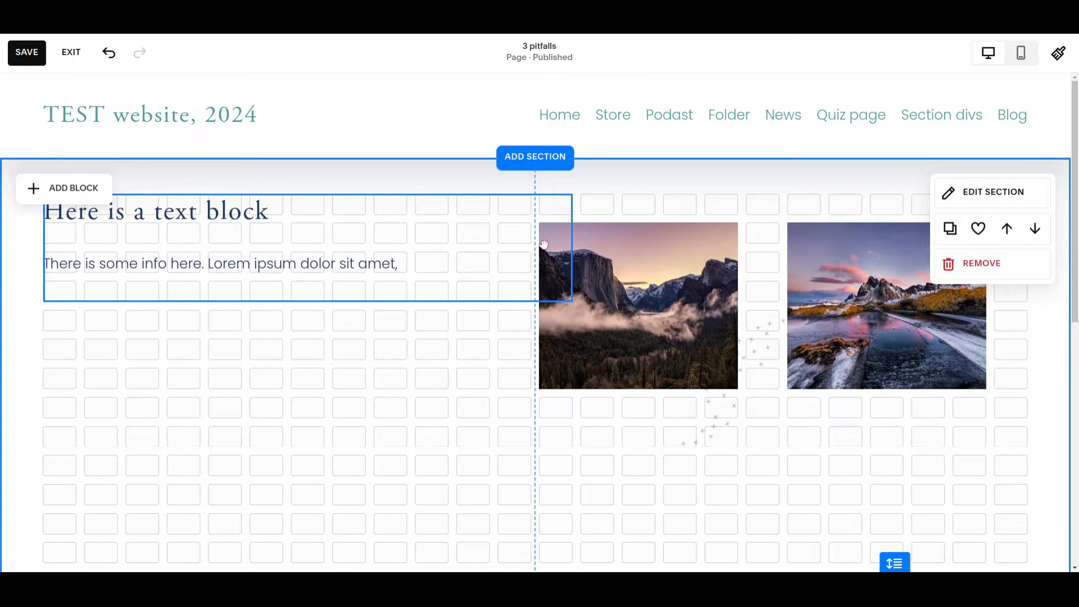
{"action": "left_click", "coordinate": [423, 263]}
{"action": "left_click_drag", "start_coordinate": [572, 248], "coordinate": [448, 247]}
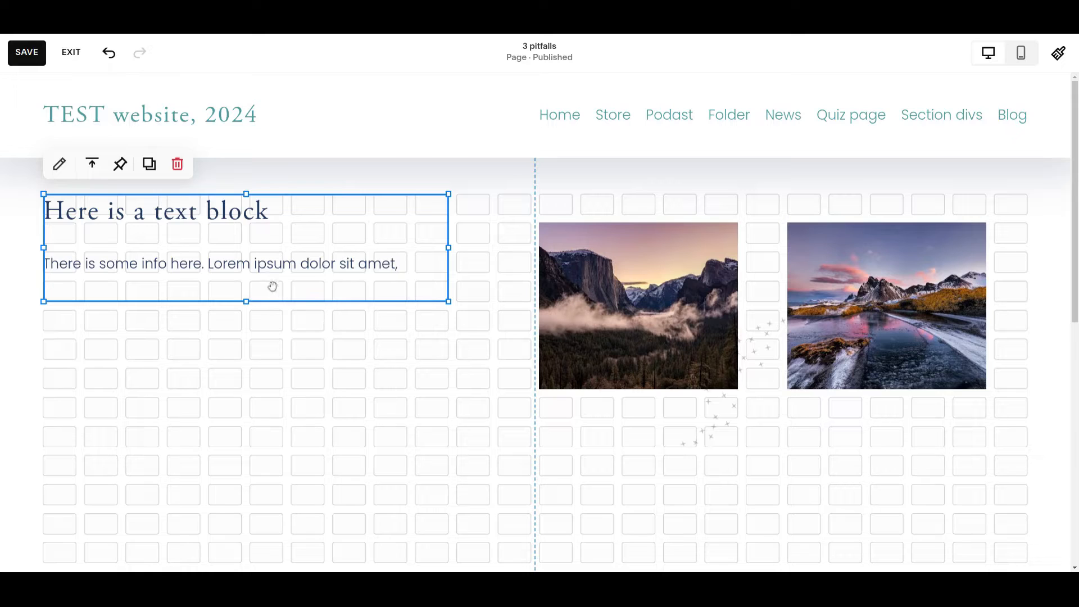
Step: Try to raise the bottom edge of the shortened first text block to reduce its height
{"action": "left_click_drag", "start_coordinate": [248, 298], "coordinate": [265, 280]}
{"action": "left_click_drag", "start_coordinate": [246, 302], "coordinate": [249, 302]}
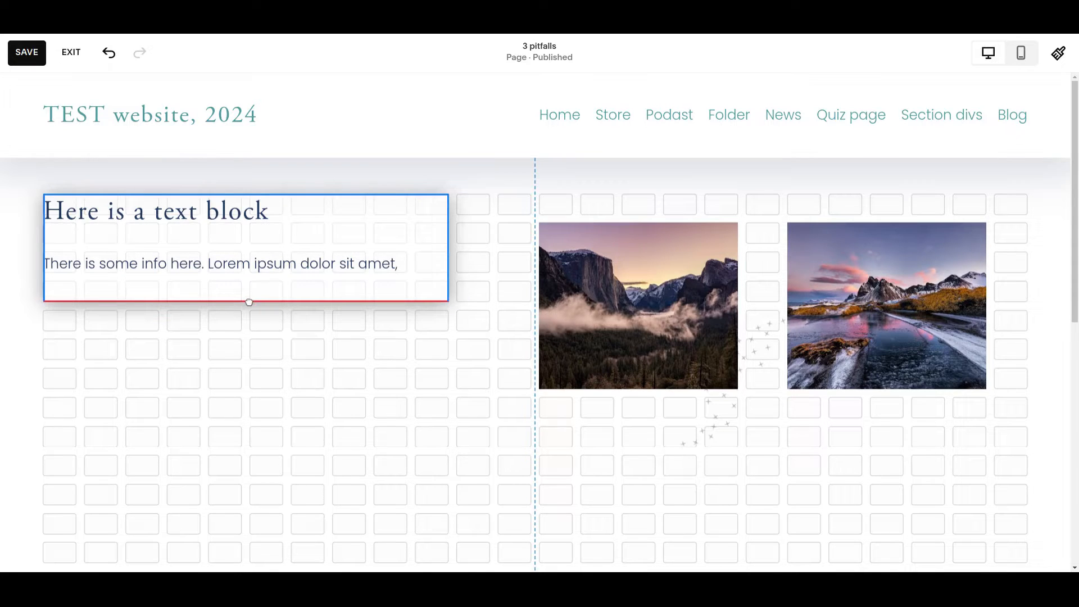
{"action": "left_click_drag", "start_coordinate": [249, 302], "coordinate": [276, 282]}
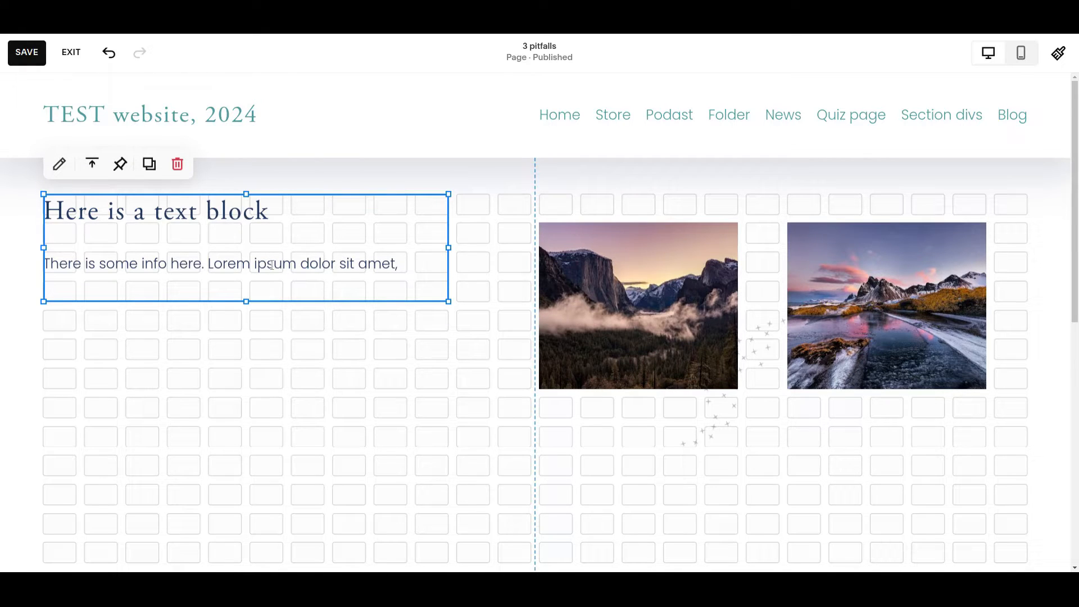
Step: Paste the removed lorem ipsum text back in after "amet," in the first text block
{"action": "left_click", "coordinate": [407, 270]}
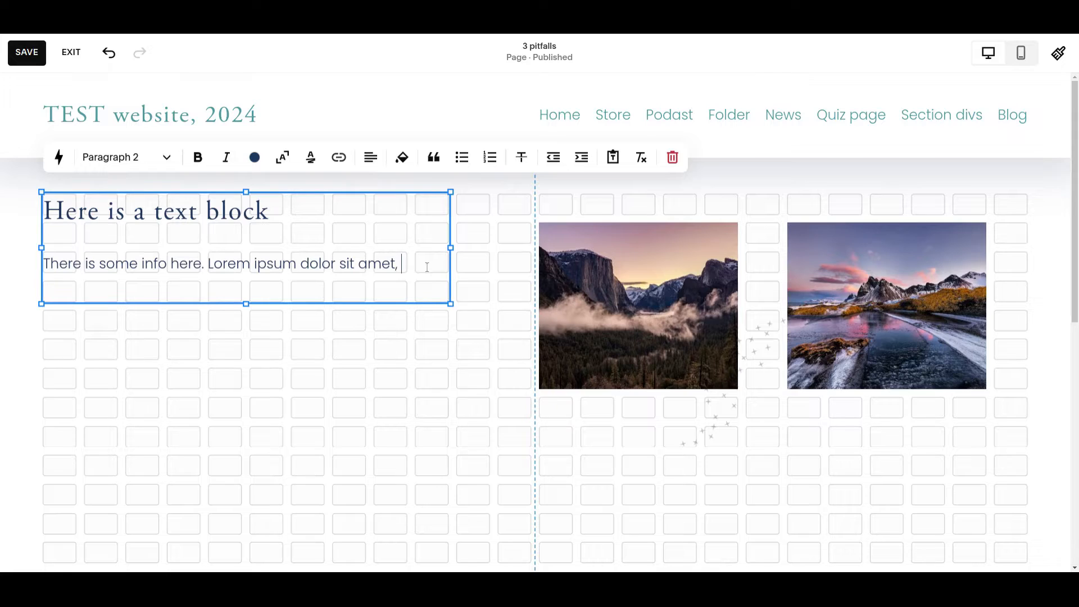
{"action": "key", "text": "ctrl+v"}
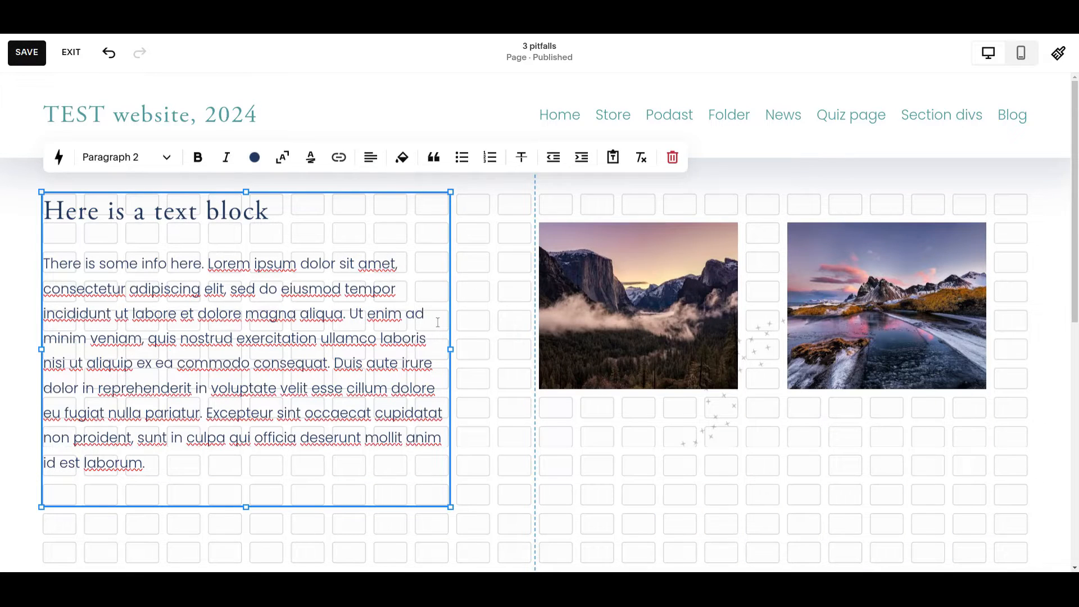
{"action": "scroll", "coordinate": [438, 322], "scroll_direction": "down", "scroll_amount": 2}
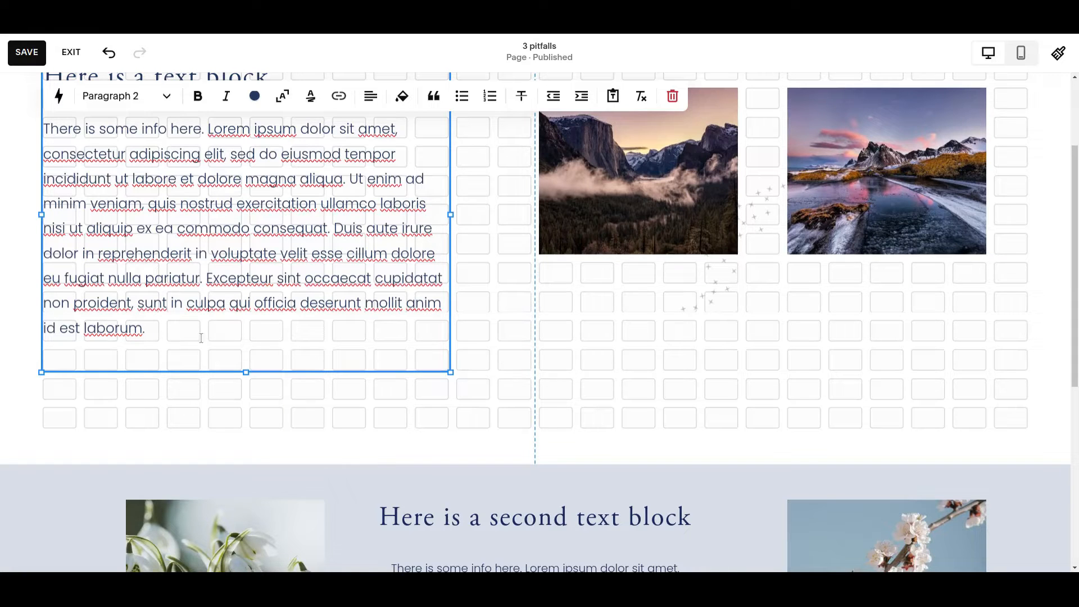
{"action": "scroll", "coordinate": [339, 226], "scroll_direction": "up", "scroll_amount": 2}
{"action": "scroll", "coordinate": [339, 226], "scroll_direction": "down", "scroll_amount": 2}
{"action": "scroll", "coordinate": [507, 288], "scroll_direction": "up", "scroll_amount": 1}
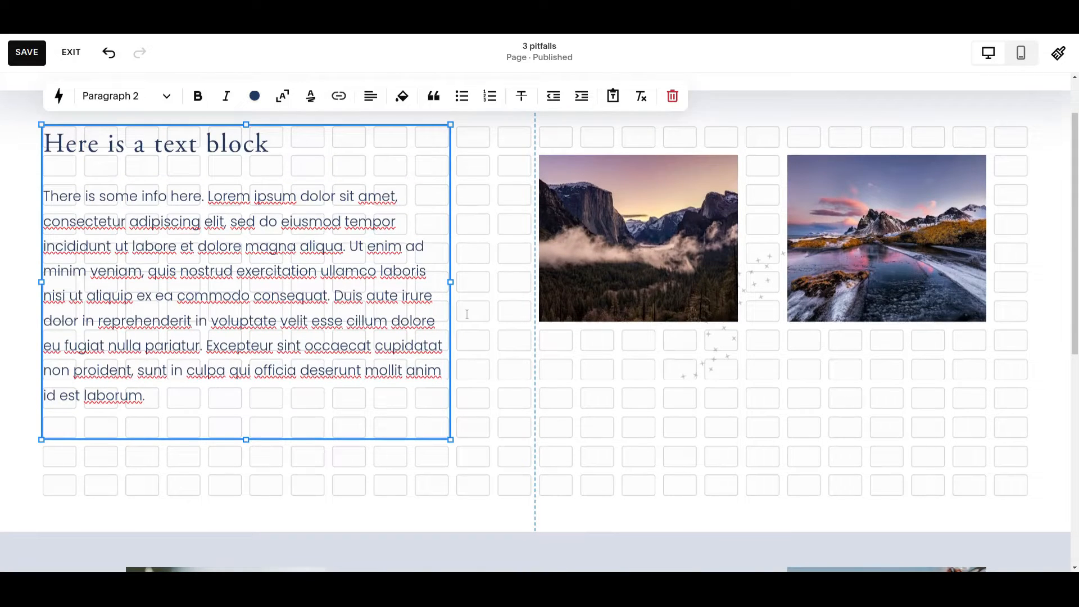
Step: Try to trim the empty row beneath the full paragraph by raising the first text block's bottom edge
{"action": "scroll", "coordinate": [513, 267], "scroll_direction": "up", "scroll_amount": 1}
{"action": "scroll", "coordinate": [508, 272], "scroll_direction": "down", "scroll_amount": 1}
{"action": "left_click_drag", "start_coordinate": [247, 439], "coordinate": [250, 436]}
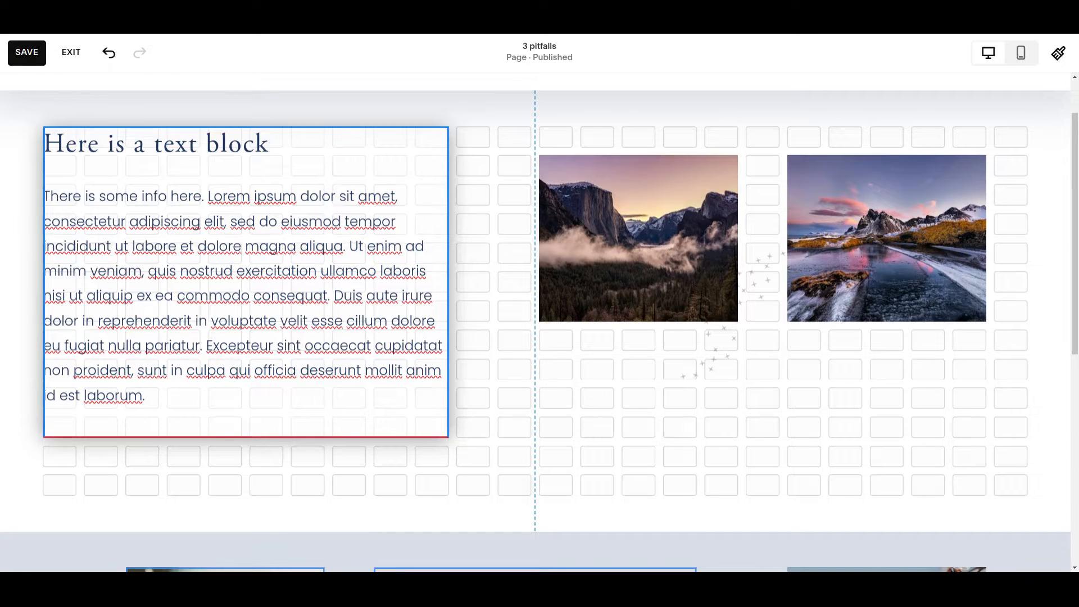
{"action": "left_click_drag", "start_coordinate": [249, 436], "coordinate": [203, 415]}
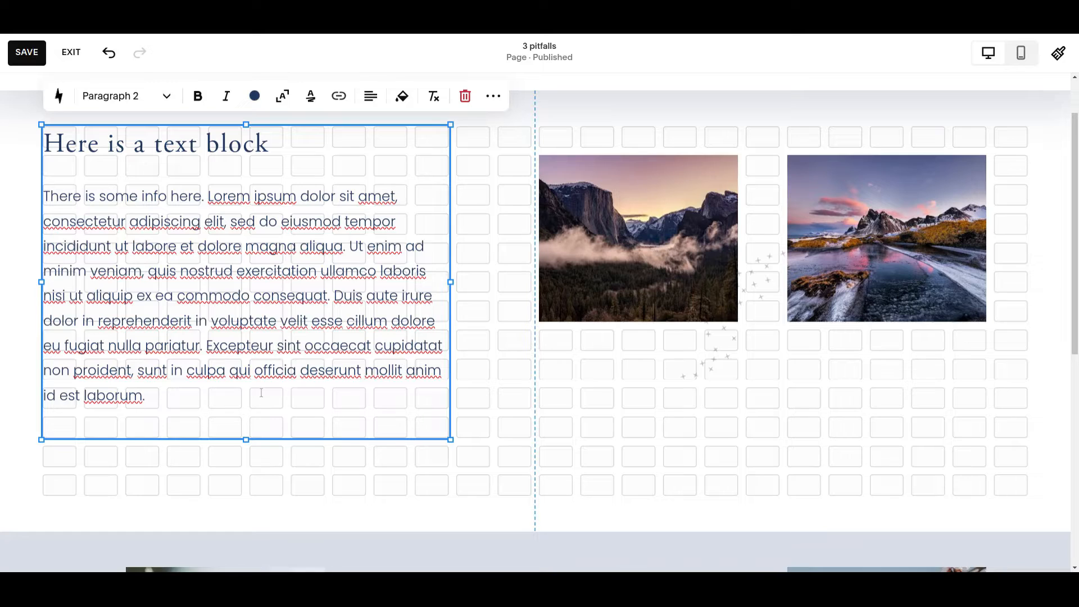
Step: Add two blank lines after "laborum." at the end of the first text block
{"action": "key", "text": "Return"}
{"action": "key", "text": "Return"}
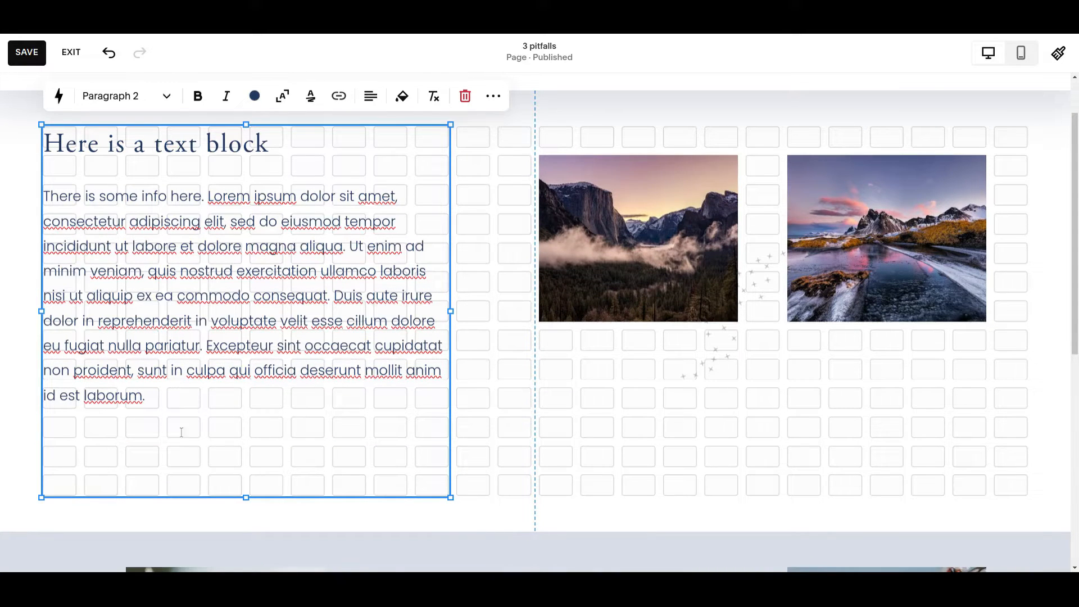
{"action": "left_click", "coordinate": [523, 401]}
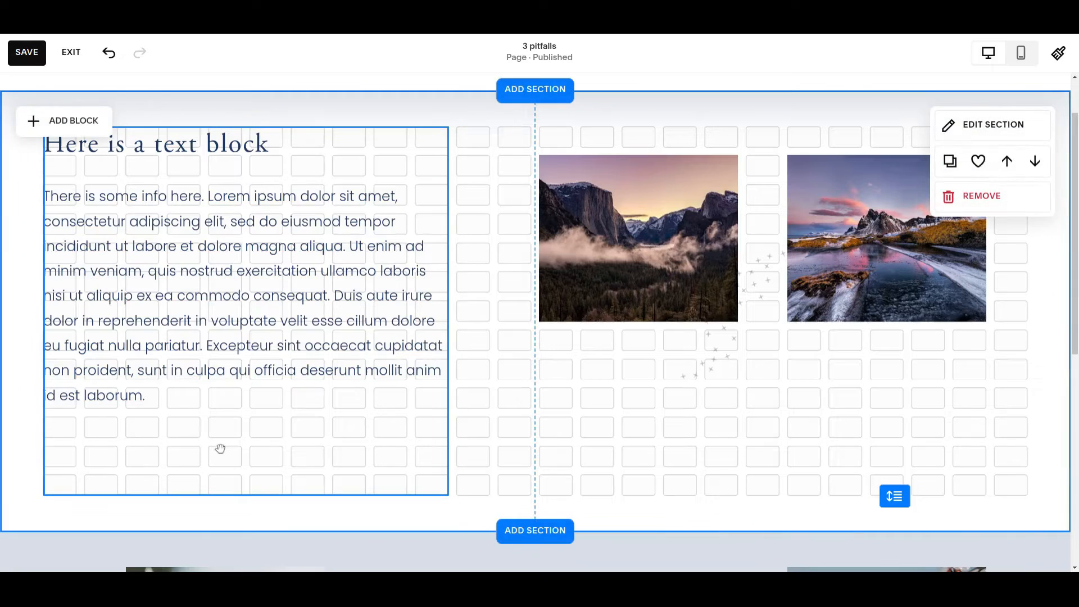
Step: Try to shrink the first text block's height past the blank lines at its end
{"action": "left_click", "coordinate": [257, 491]}
{"action": "left_click_drag", "start_coordinate": [246, 496], "coordinate": [249, 495]}
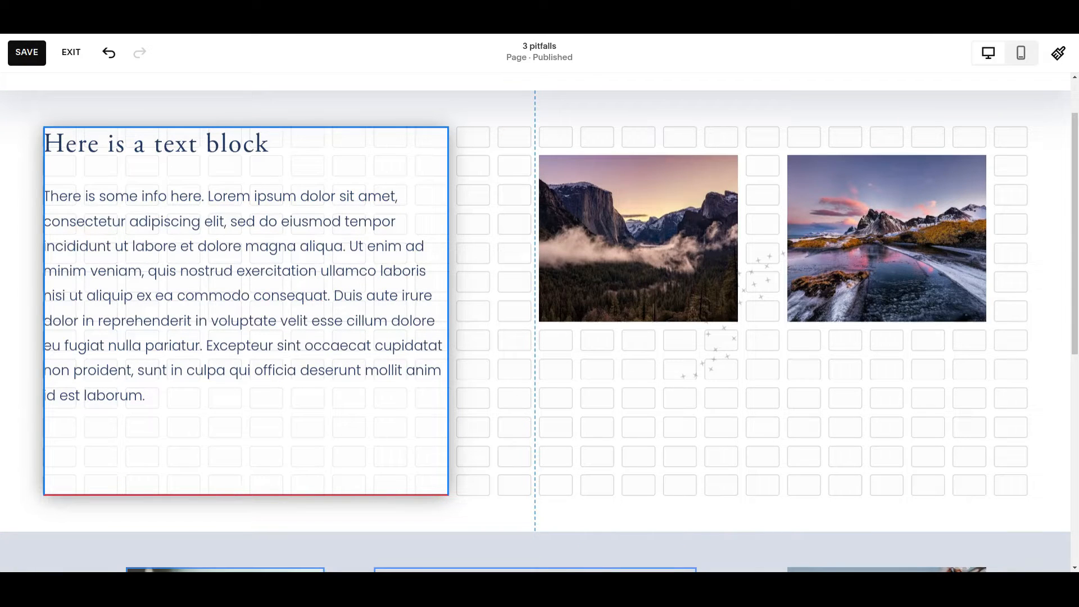
{"action": "left_click_drag", "start_coordinate": [249, 496], "coordinate": [249, 497]}
Step: Remove the blank lines after the last sentence of the first text block
{"action": "left_click", "coordinate": [71, 475]}
{"action": "key", "text": "Return"}
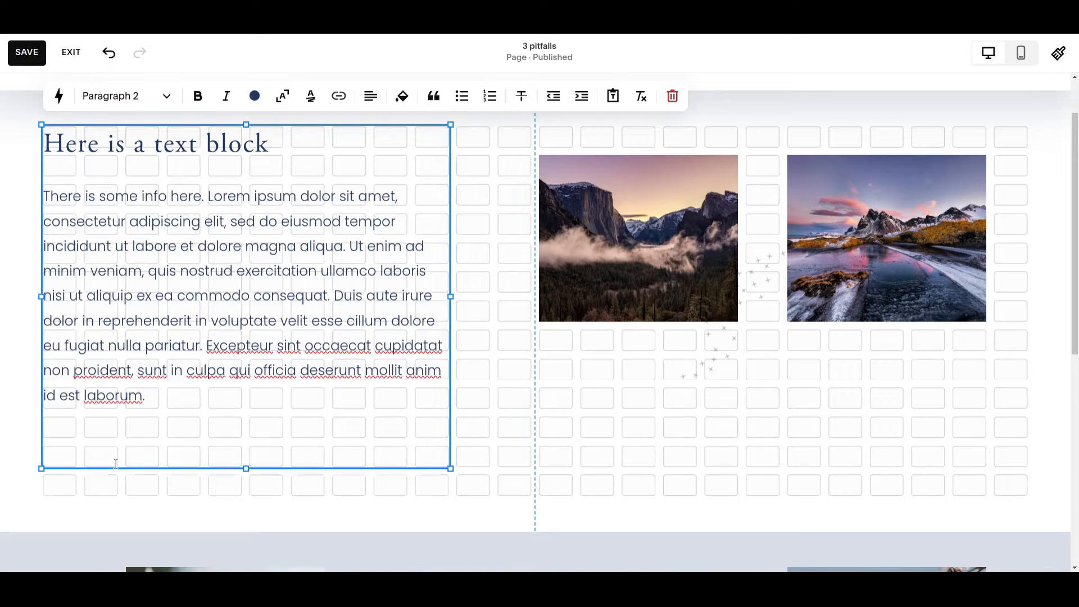
{"action": "key", "text": "BackSpace"}
{"action": "key", "text": "BackSpace"}
{"action": "key", "text": "Escape"}
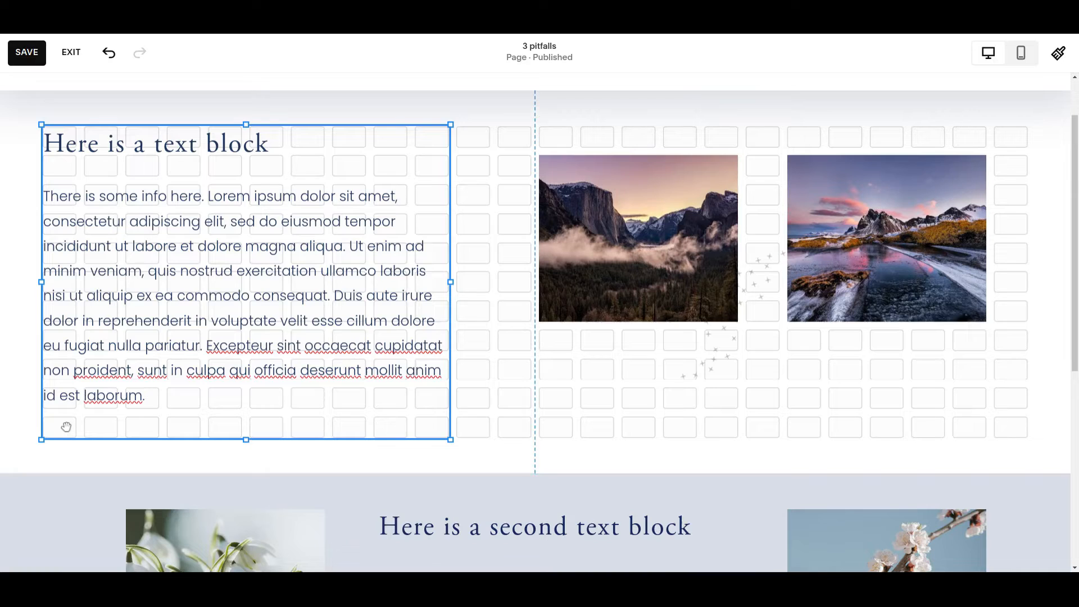
Step: Finish editing the first text block and save the page
{"action": "left_click", "coordinate": [166, 396]}
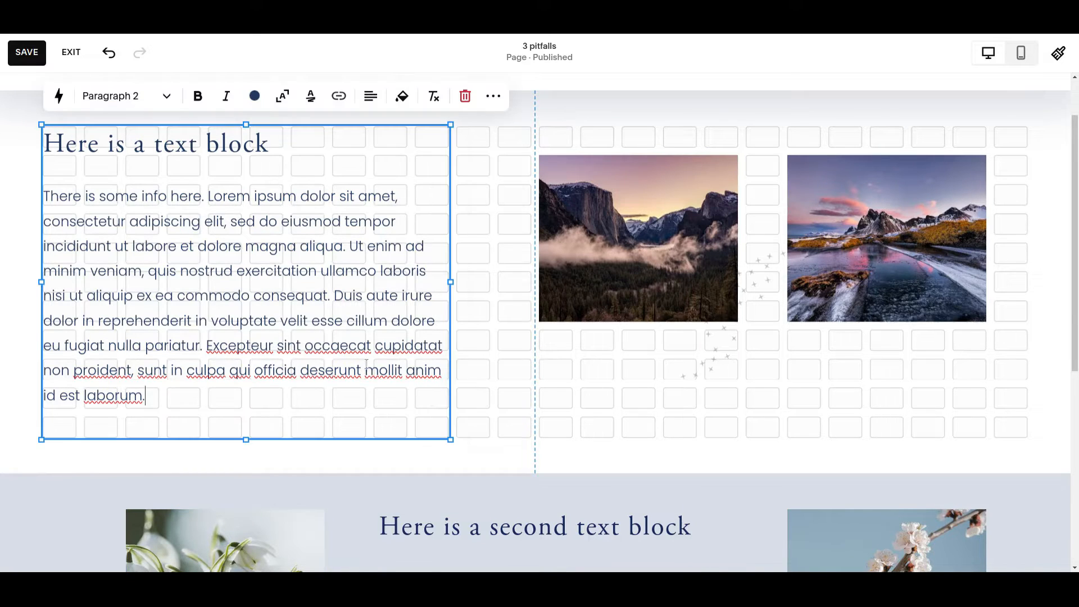
{"action": "left_click", "coordinate": [655, 381]}
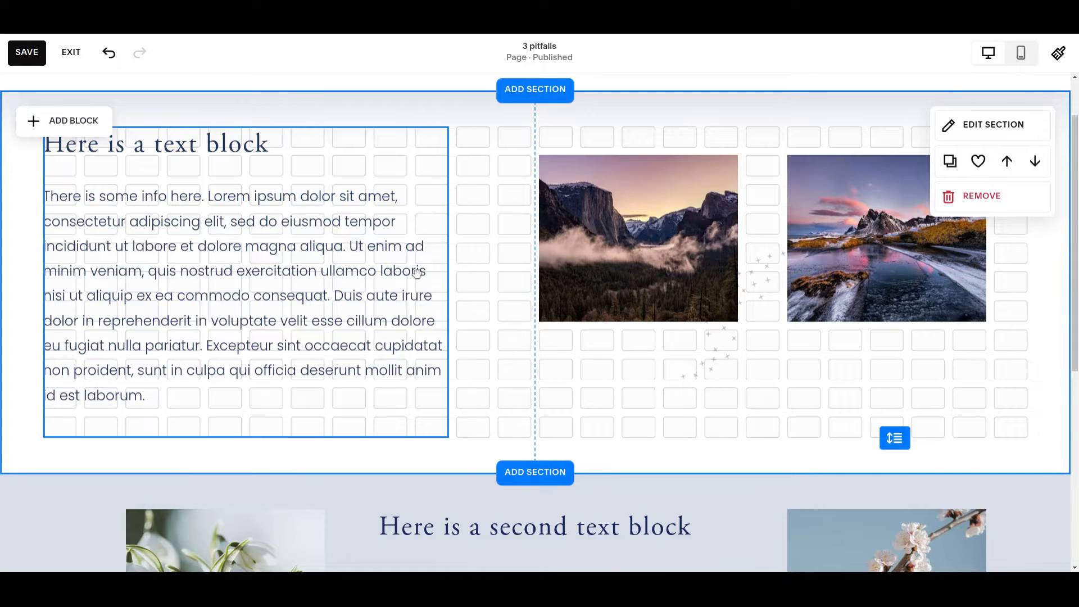
{"action": "left_click", "coordinate": [27, 52]}
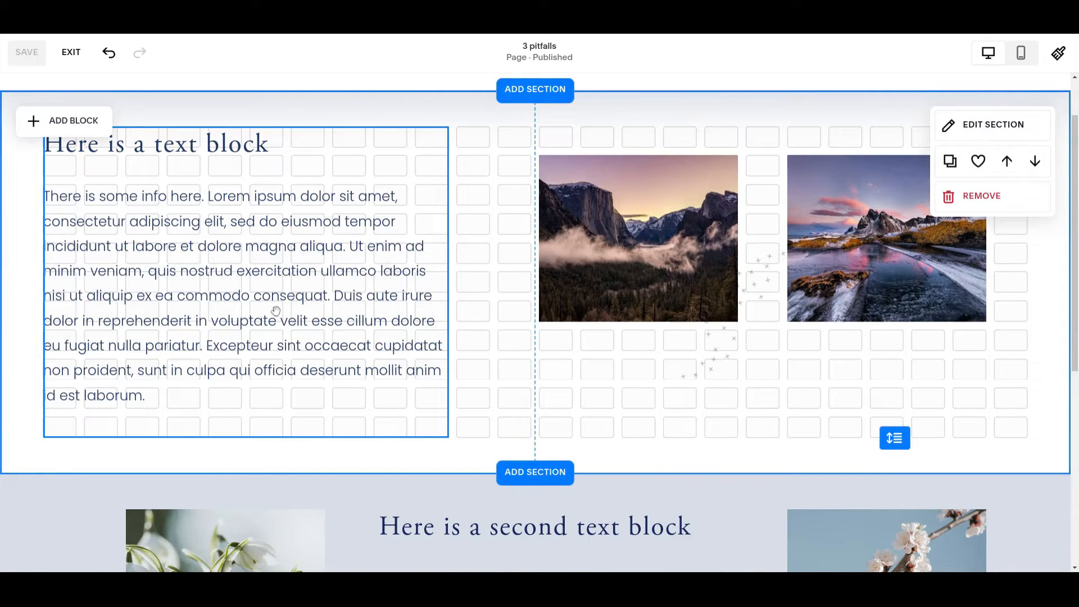
Step: Replace the word "Duis" with "Hello" in the first text block's paragraph and finish editing the block
{"action": "left_click", "coordinate": [265, 293]}
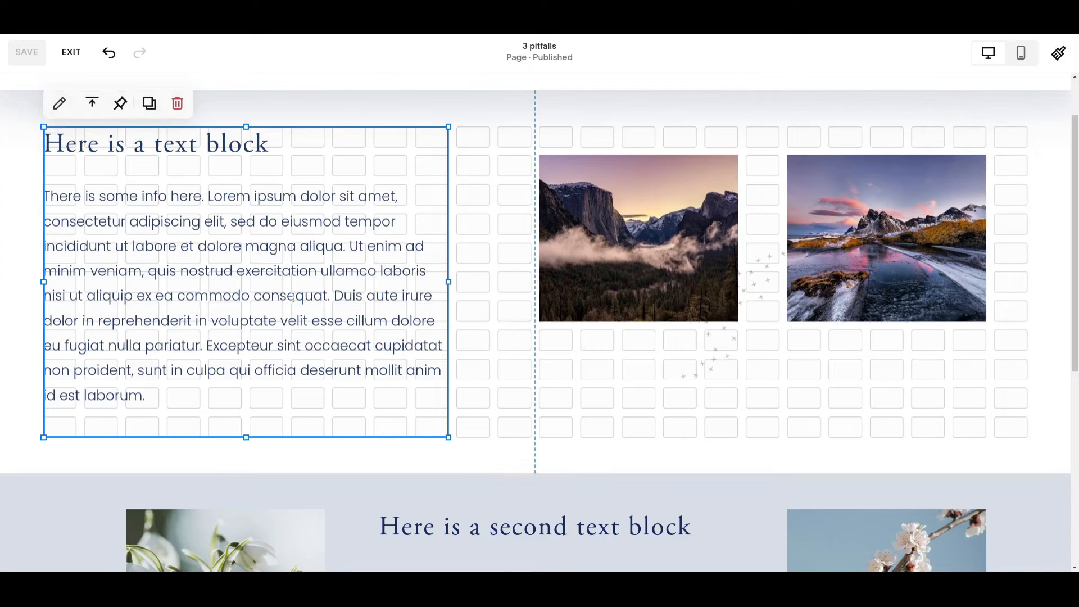
{"action": "double_click", "coordinate": [348, 297]}
{"action": "type", "text": "H"}
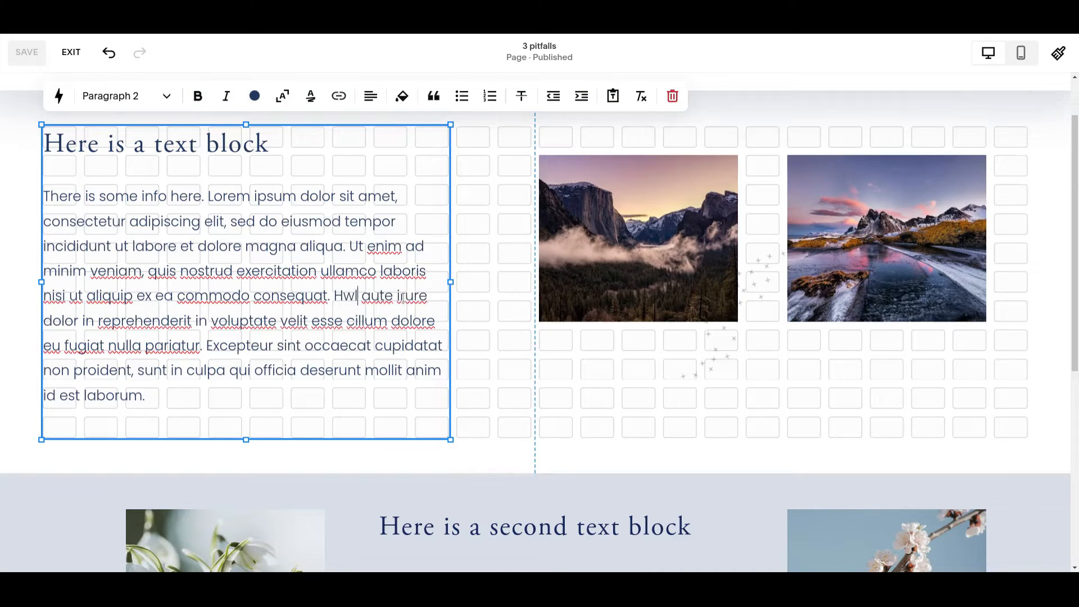
{"action": "type", "text": "ell"}
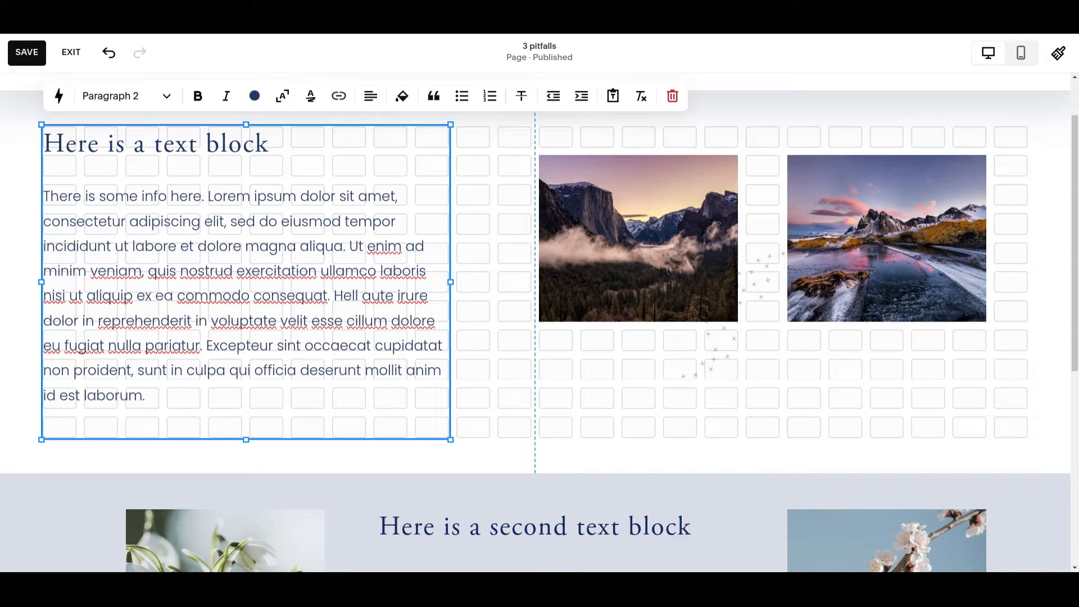
{"action": "type", "text": "o"}
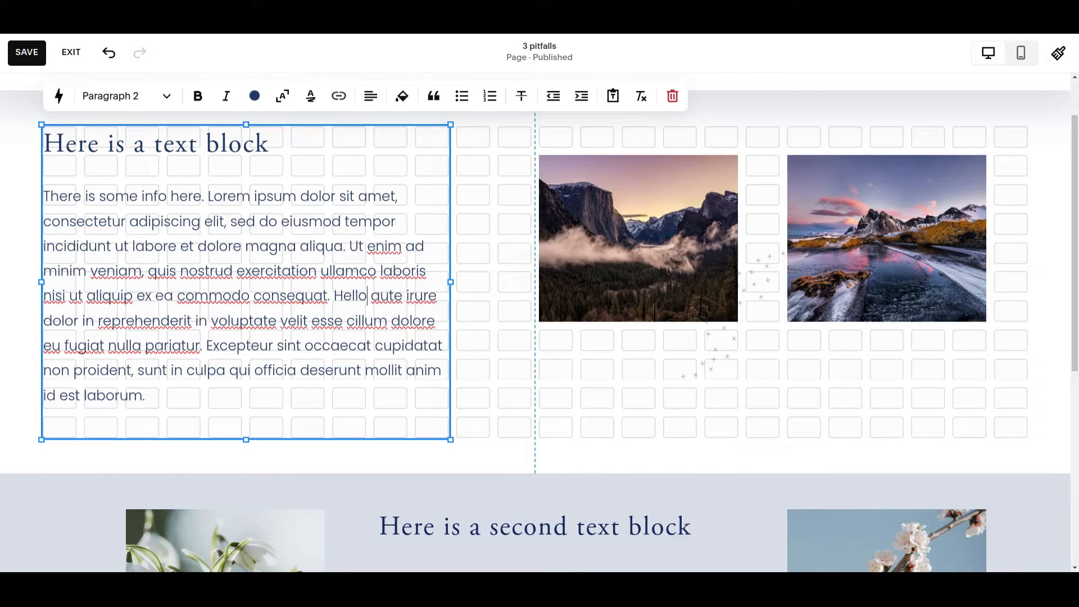
{"action": "left_click", "coordinate": [481, 382]}
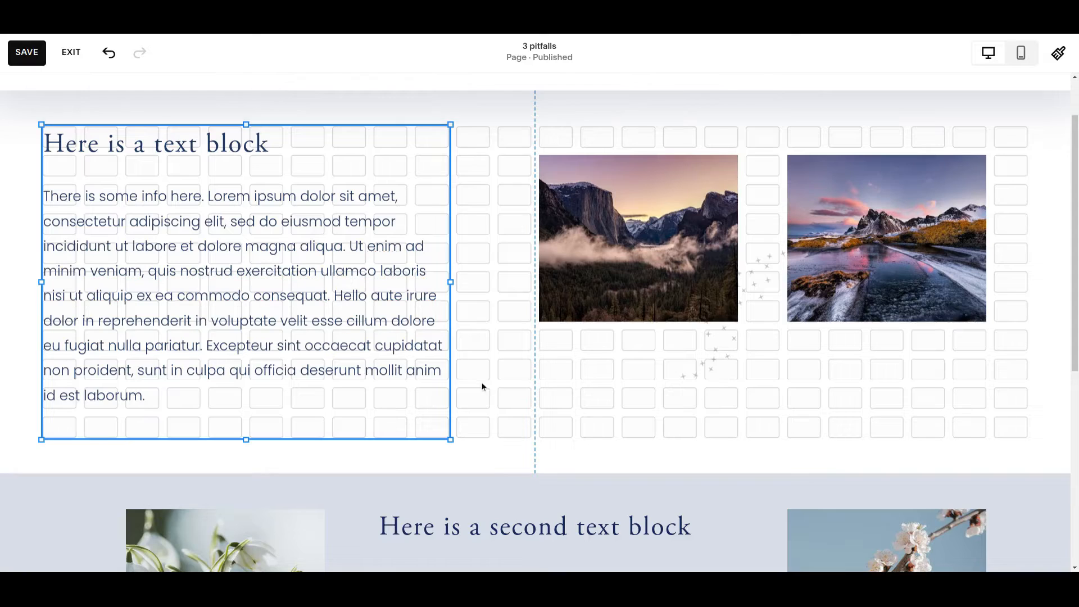
Step: Extend the first text block's height by three grid rows past its last line of text
{"action": "left_click", "coordinate": [267, 419]}
{"action": "left_click_drag", "start_coordinate": [246, 437], "coordinate": [246, 524]}
{"action": "left_click", "coordinate": [508, 417]}
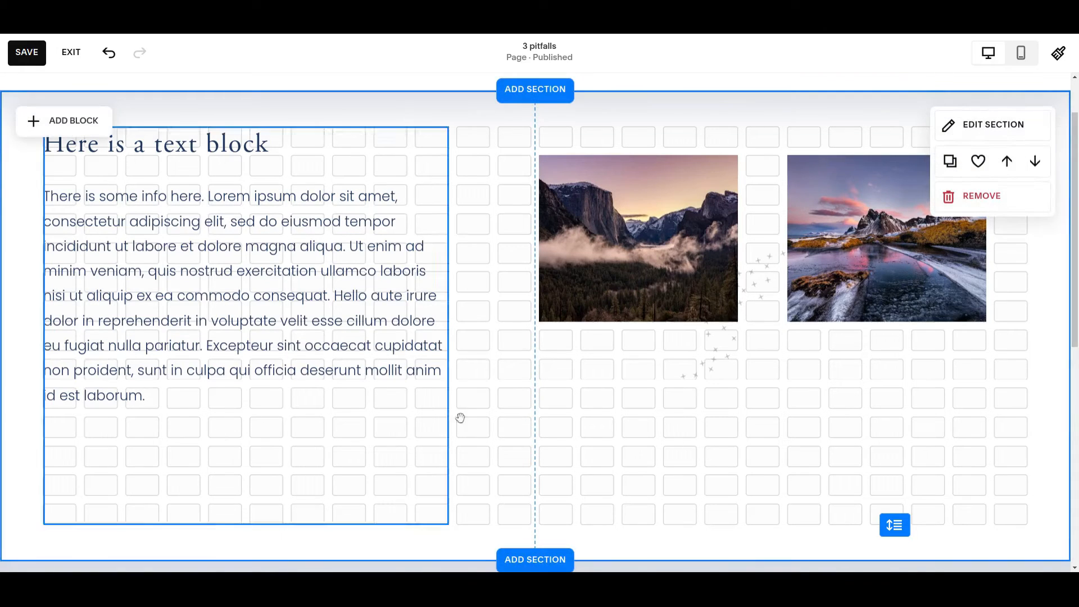
Step: Extend the first section by three grid rows below the text block
{"action": "scroll", "coordinate": [842, 441], "scroll_direction": "down", "scroll_amount": 1}
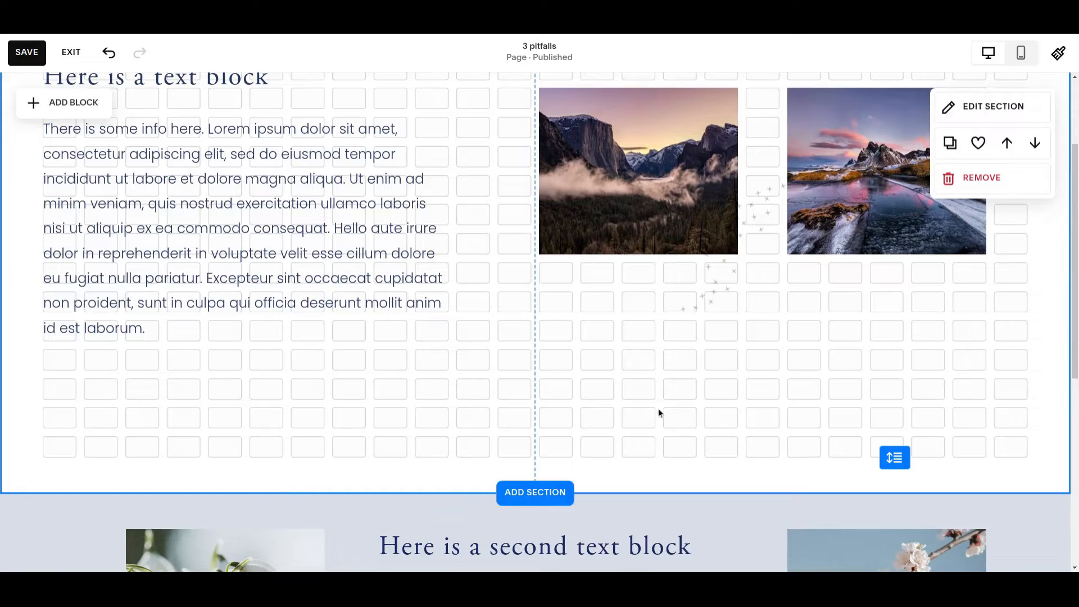
{"action": "scroll", "coordinate": [665, 312], "scroll_direction": "up", "scroll_amount": 2}
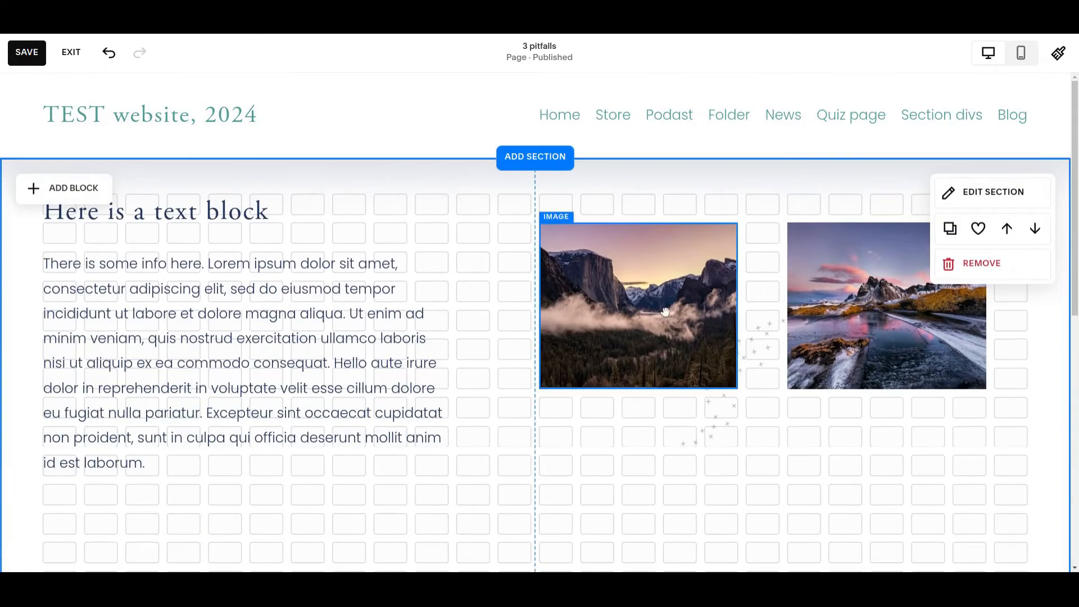
{"action": "scroll", "coordinate": [665, 312], "scroll_direction": "down", "scroll_amount": 2}
{"action": "left_click_drag", "start_coordinate": [898, 459], "coordinate": [889, 540]}
{"action": "scroll", "coordinate": [380, 366], "scroll_direction": "up", "scroll_amount": 2}
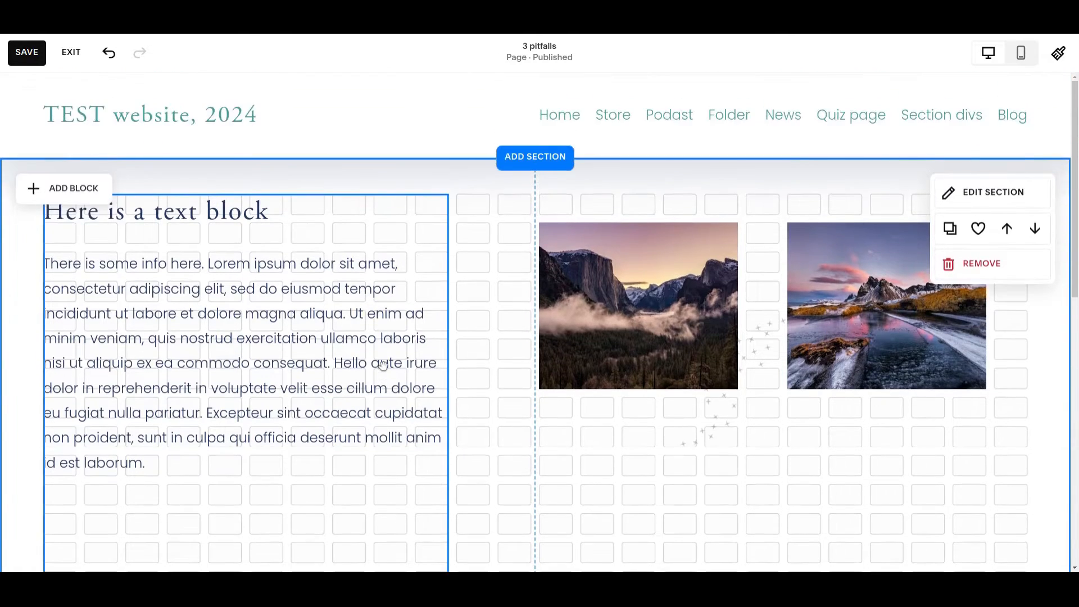
Step: Review the enlarged first section's layout and save the page
{"action": "scroll", "coordinate": [573, 394], "scroll_direction": "down", "scroll_amount": 3}
{"action": "scroll", "coordinate": [568, 379], "scroll_direction": "up", "scroll_amount": 2}
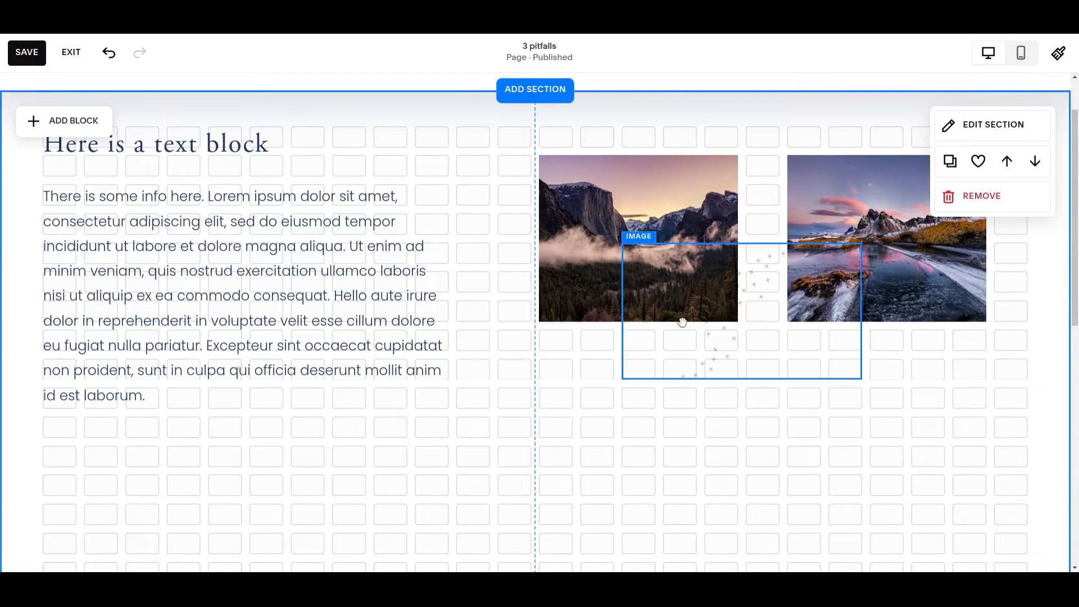
{"action": "scroll", "coordinate": [456, 389], "scroll_direction": "down", "scroll_amount": 3}
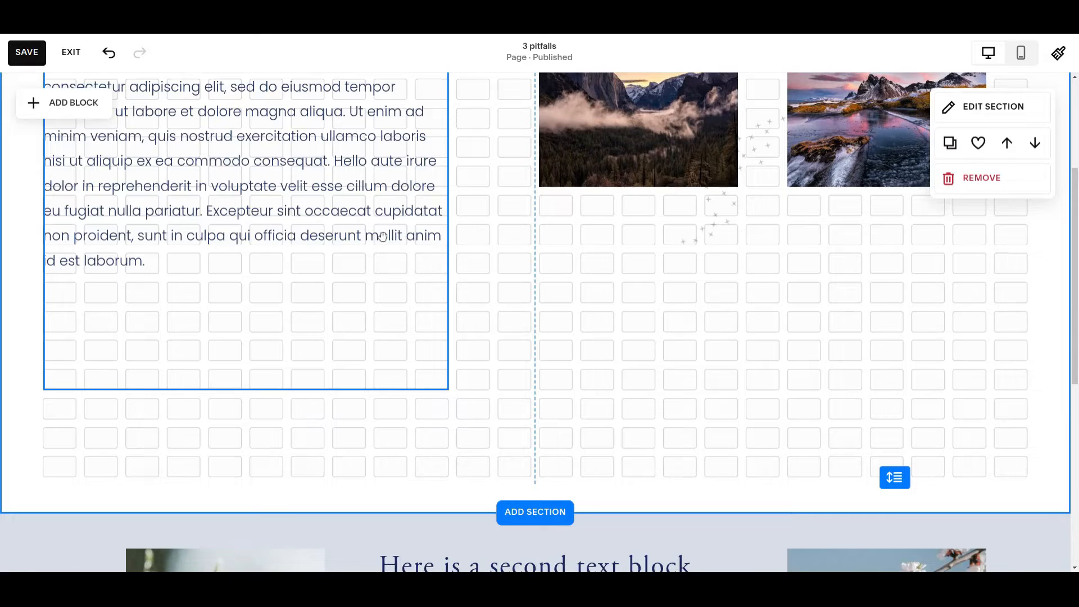
{"action": "scroll", "coordinate": [429, 272], "scroll_direction": "up", "scroll_amount": 3}
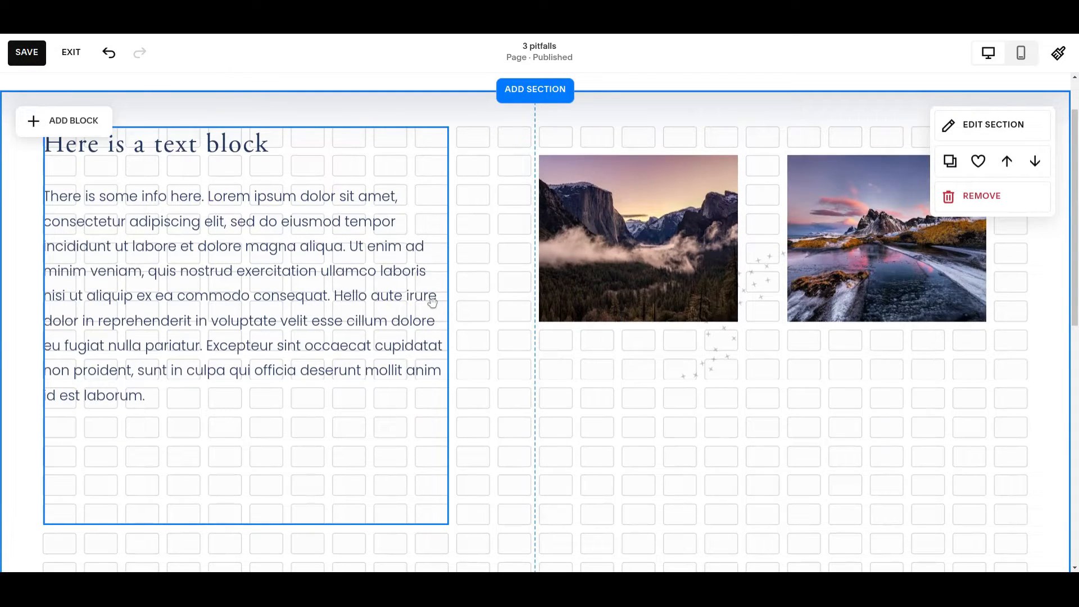
{"action": "scroll", "coordinate": [805, 365], "scroll_direction": "down", "scroll_amount": 1}
{"action": "scroll", "coordinate": [806, 365], "scroll_direction": "down", "scroll_amount": 1}
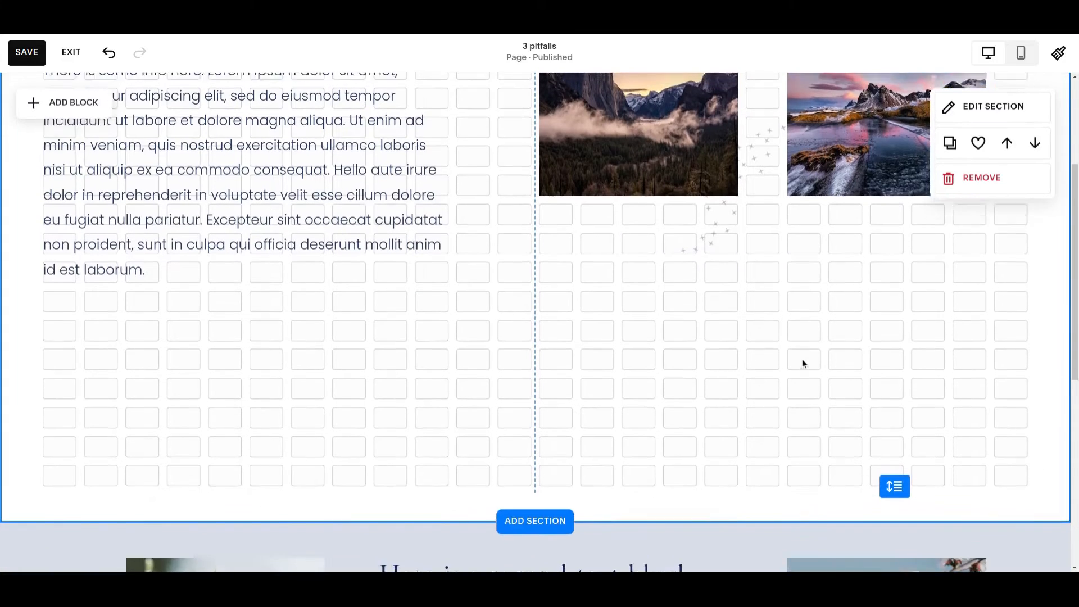
{"action": "scroll", "coordinate": [804, 365], "scroll_direction": "up", "scroll_amount": 1}
{"action": "left_click", "coordinate": [36, 47]}
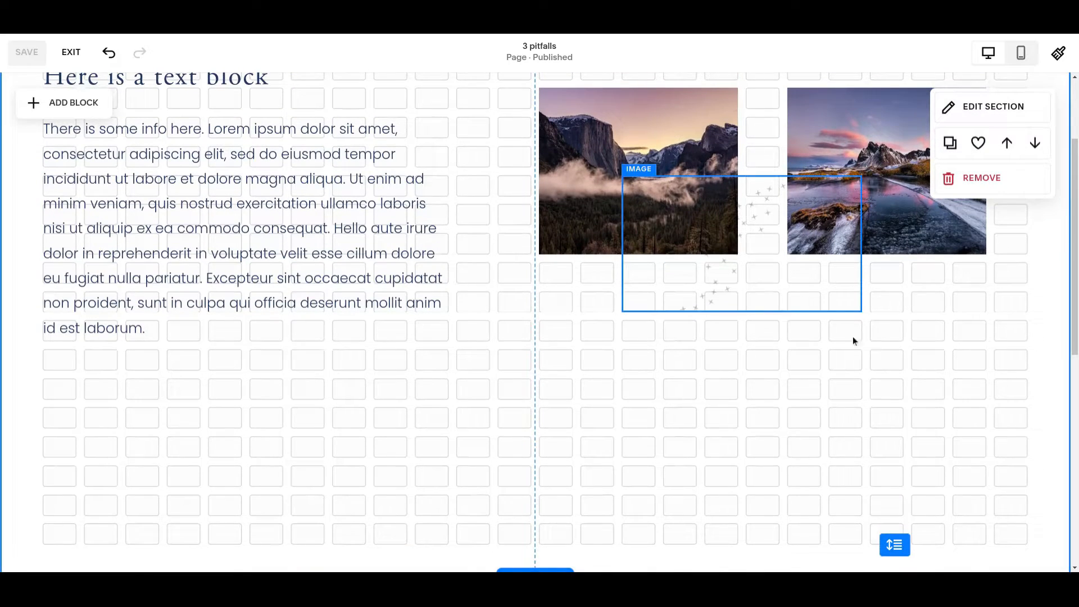
Step: Examine the empty space under the text block and images, down to where the second section starts
{"action": "scroll", "coordinate": [824, 291], "scroll_direction": "up", "scroll_amount": 1}
{"action": "scroll", "coordinate": [825, 291], "scroll_direction": "down", "scroll_amount": 2}
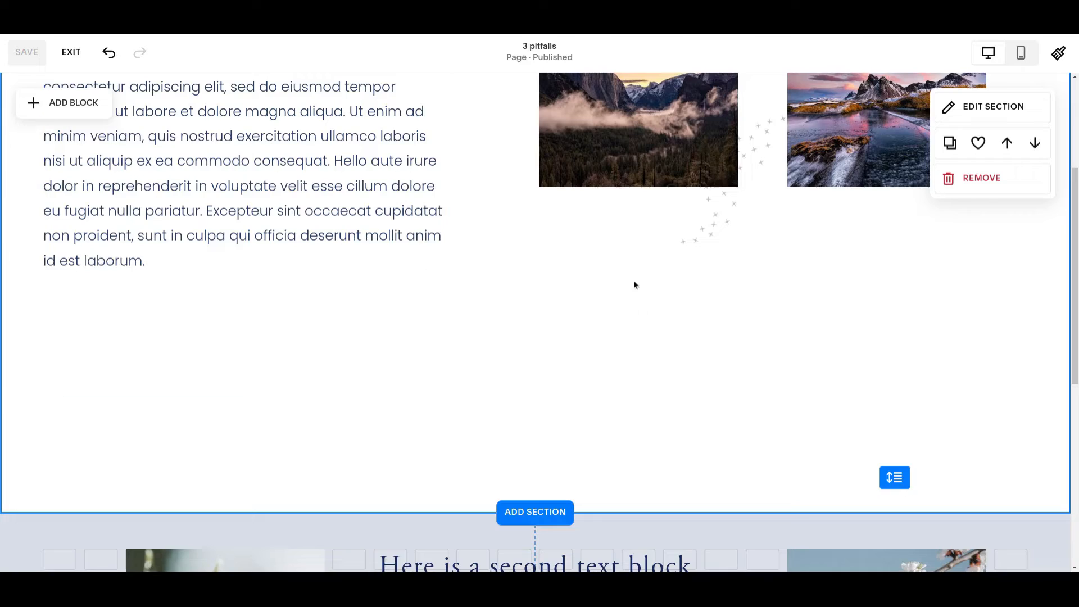
{"action": "scroll", "coordinate": [641, 320], "scroll_direction": "up", "scroll_amount": 4}
{"action": "scroll", "coordinate": [506, 388], "scroll_direction": "down", "scroll_amount": 2}
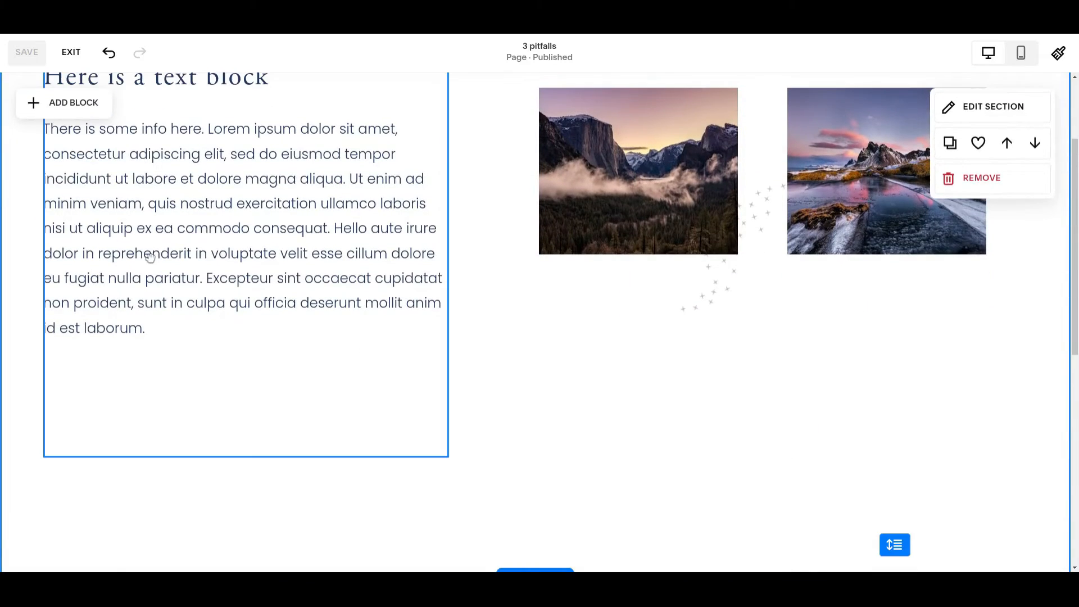
{"action": "scroll", "coordinate": [407, 269], "scroll_direction": "up", "scroll_amount": 2}
{"action": "scroll", "coordinate": [513, 281], "scroll_direction": "down", "scroll_amount": 2}
{"action": "scroll", "coordinate": [421, 258], "scroll_direction": "down", "scroll_amount": 3}
{"action": "scroll", "coordinate": [394, 242], "scroll_direction": "up", "scroll_amount": 3}
{"action": "scroll", "coordinate": [724, 424], "scroll_direction": "up", "scroll_amount": 1}
{"action": "scroll", "coordinate": [675, 405], "scroll_direction": "down", "scroll_amount": 1}
Step: Shrink the first text block's height by three grid rows so it ends just below "laborum."
{"action": "left_click", "coordinate": [353, 392]}
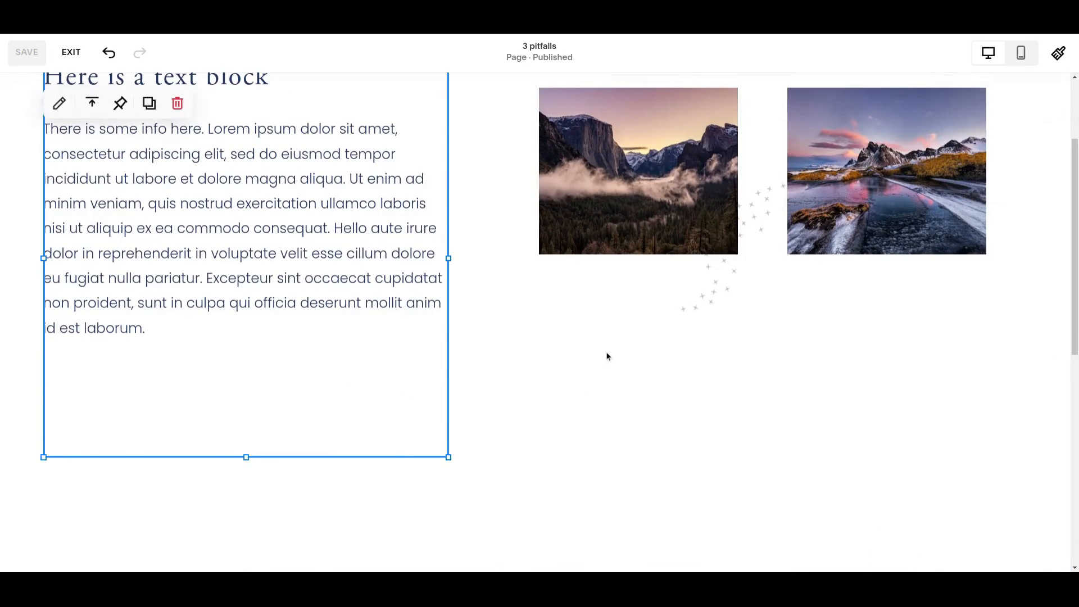
{"action": "left_click", "coordinate": [151, 328]}
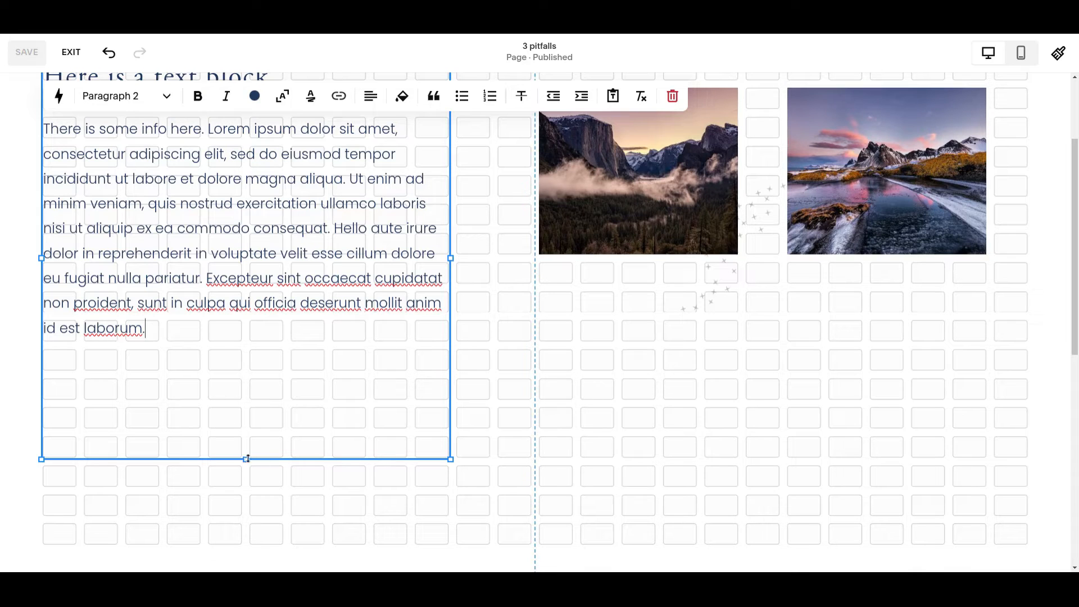
{"action": "left_click_drag", "start_coordinate": [246, 459], "coordinate": [248, 458]}
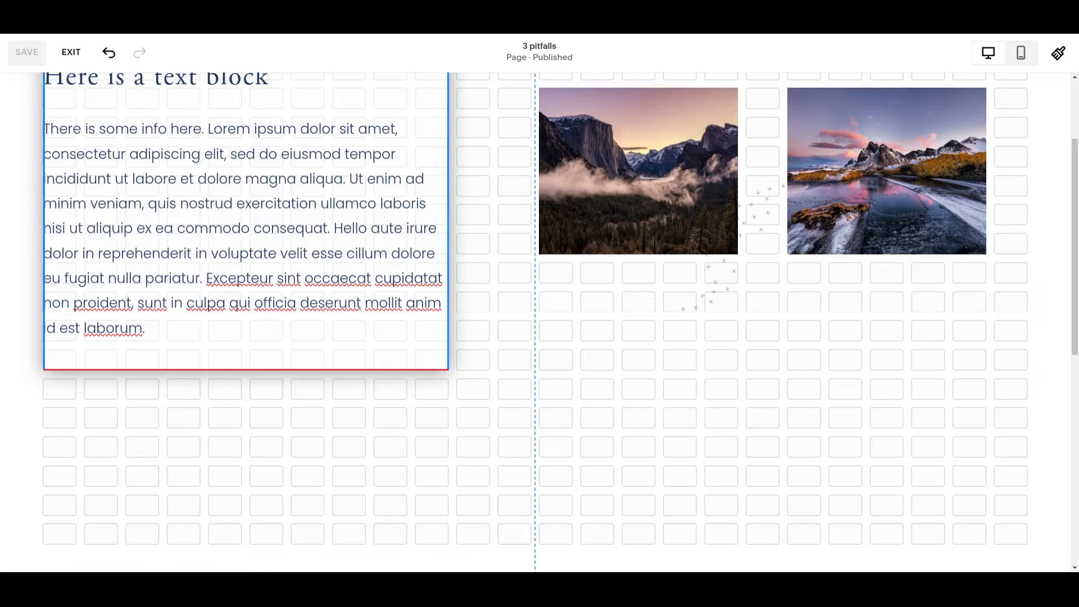
{"action": "scroll", "coordinate": [484, 388], "scroll_direction": "down", "scroll_amount": 1}
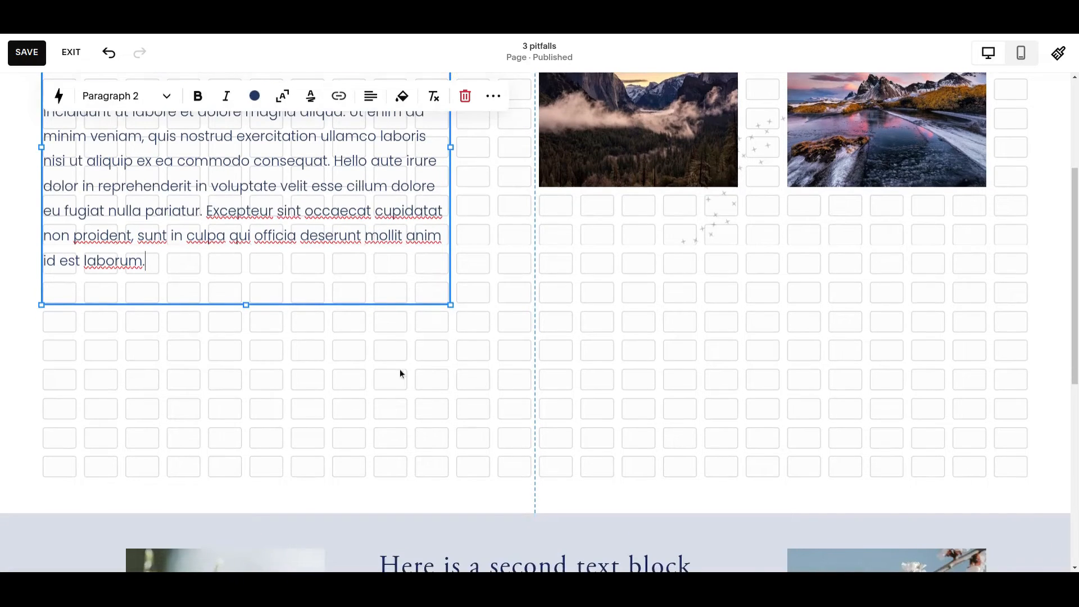
{"action": "left_click", "coordinate": [667, 254]}
Step: Reduce the first section's height by six grid rows so it ends at the text block's lower edge
{"action": "scroll", "coordinate": [545, 291], "scroll_direction": "up", "scroll_amount": 1}
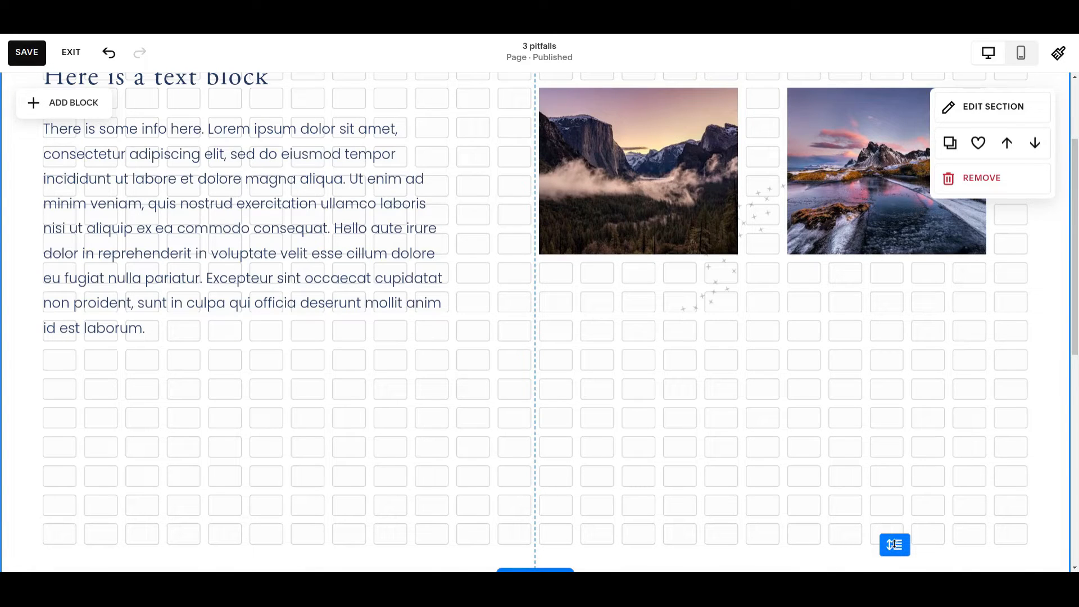
{"action": "left_click_drag", "start_coordinate": [894, 545], "coordinate": [917, 386]}
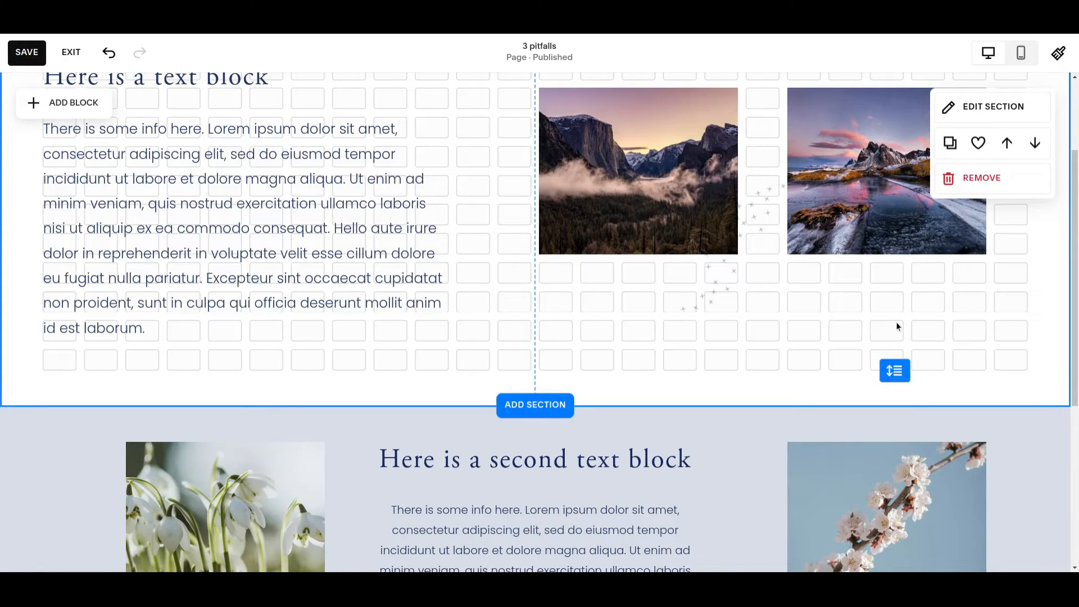
{"action": "scroll", "coordinate": [508, 331], "scroll_direction": "up", "scroll_amount": 1}
{"action": "scroll", "coordinate": [507, 330], "scroll_direction": "up", "scroll_amount": 1}
{"action": "scroll", "coordinate": [506, 327], "scroll_direction": "down", "scroll_amount": 1}
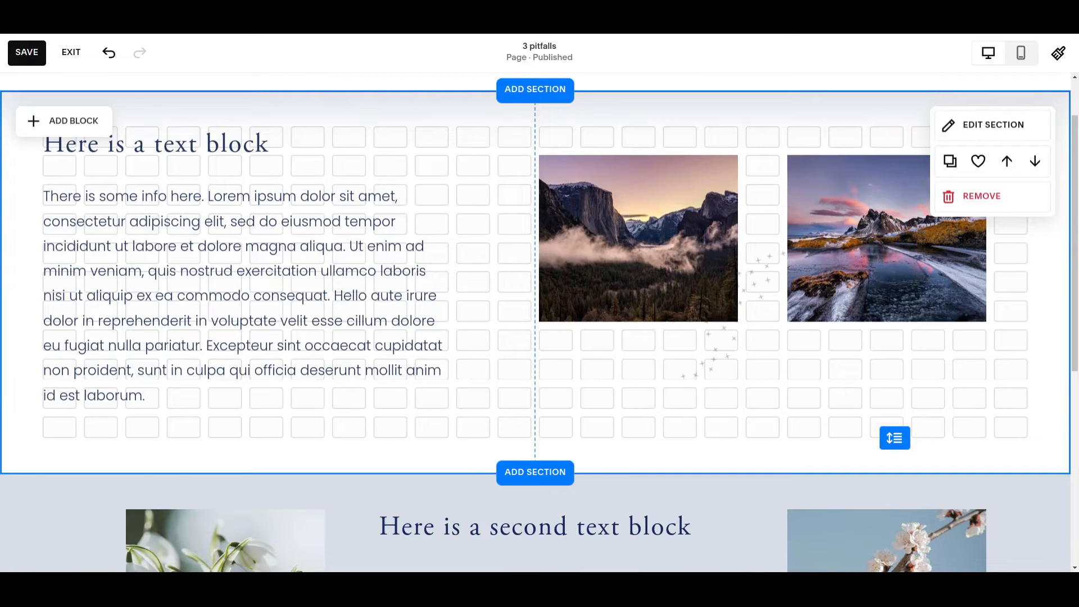
Step: Insert the word "and" after "Excepteur" in the first text block and finish editing it
{"action": "left_click", "coordinate": [319, 315]}
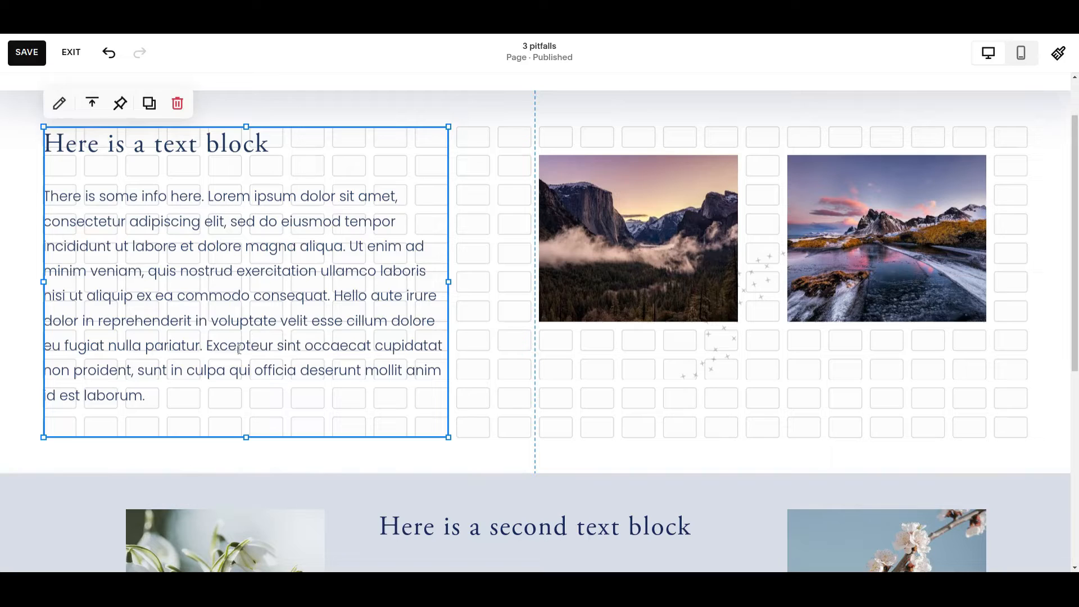
{"action": "left_click", "coordinate": [275, 346]}
{"action": "type", "text": "and"}
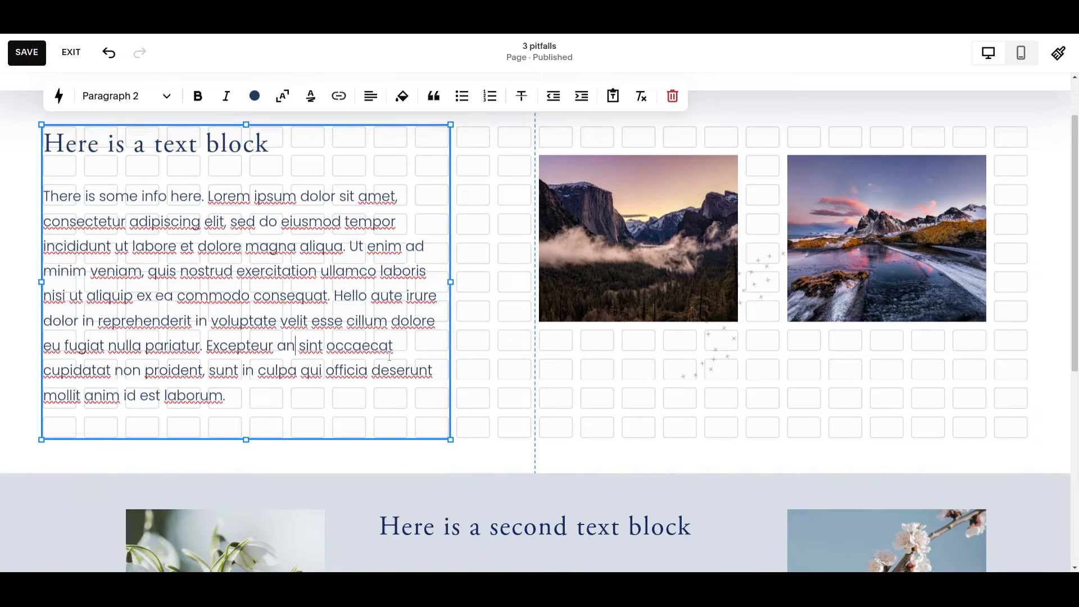
{"action": "left_click", "coordinate": [528, 402]}
Step: Extend the first section by two grid rows below the text block
{"action": "left_click_drag", "start_coordinate": [893, 440], "coordinate": [891, 492]}
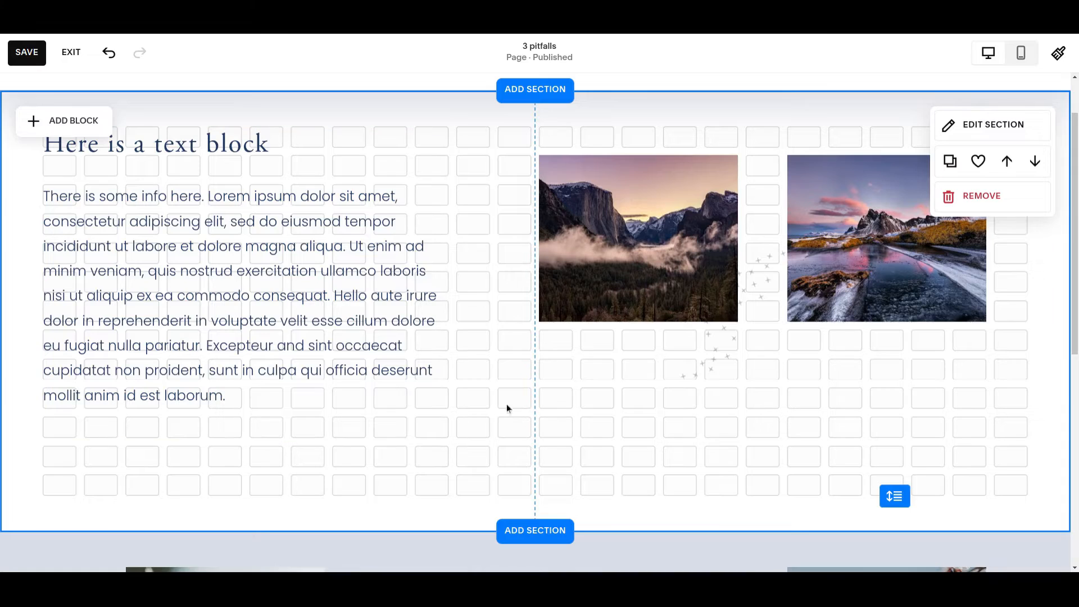
{"action": "scroll", "coordinate": [508, 408], "scroll_direction": "up", "scroll_amount": 2}
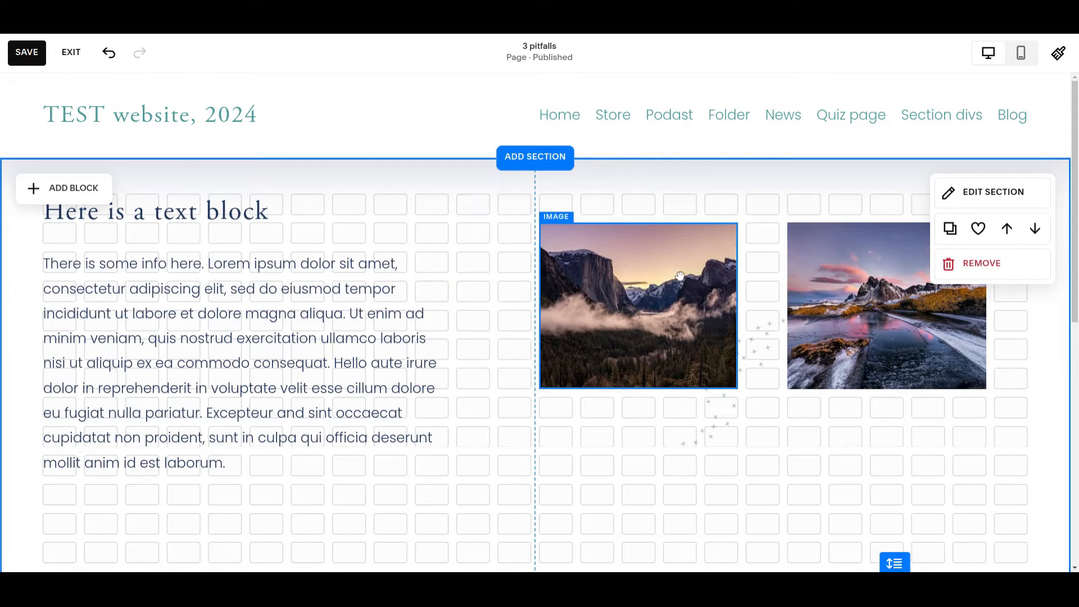
{"action": "left_click_drag", "start_coordinate": [634, 302], "coordinate": [772, 413]}
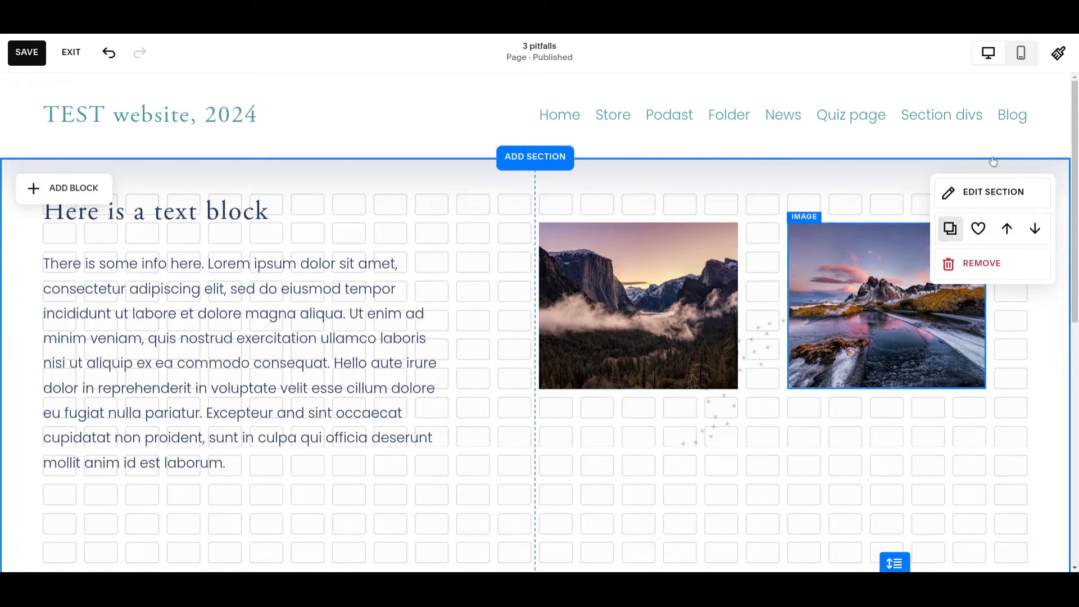
Step: Switch the page to mobile view and examine the order of the first section's stacked blocks
{"action": "left_click", "coordinate": [1022, 53]}
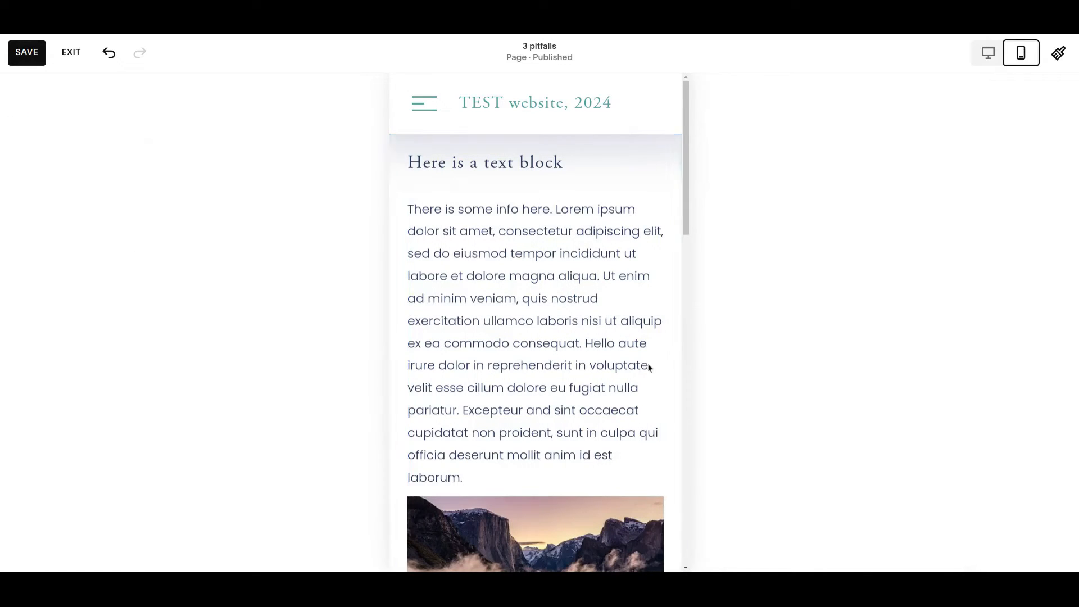
{"action": "scroll", "coordinate": [703, 276], "scroll_direction": "down", "scroll_amount": 6}
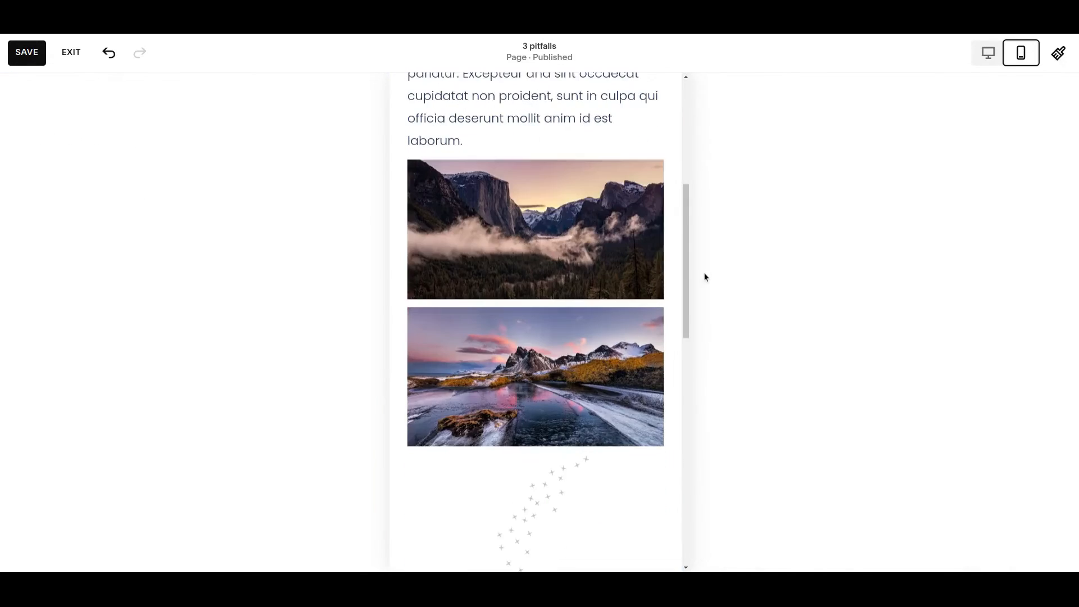
{"action": "scroll", "coordinate": [565, 388], "scroll_direction": "down", "scroll_amount": 3}
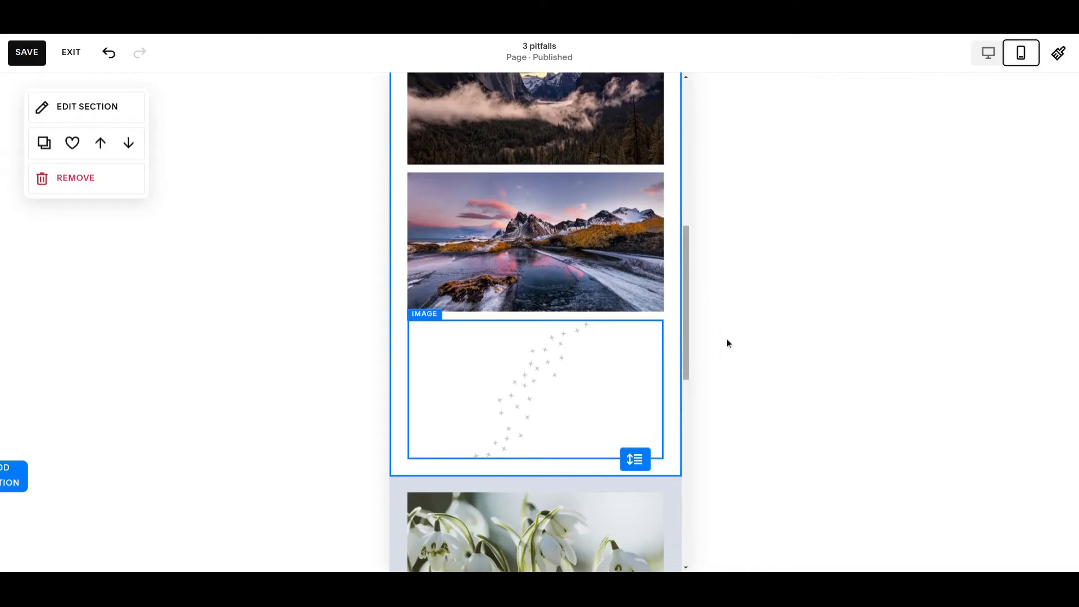
{"action": "scroll", "coordinate": [711, 348], "scroll_direction": "up", "scroll_amount": 9}
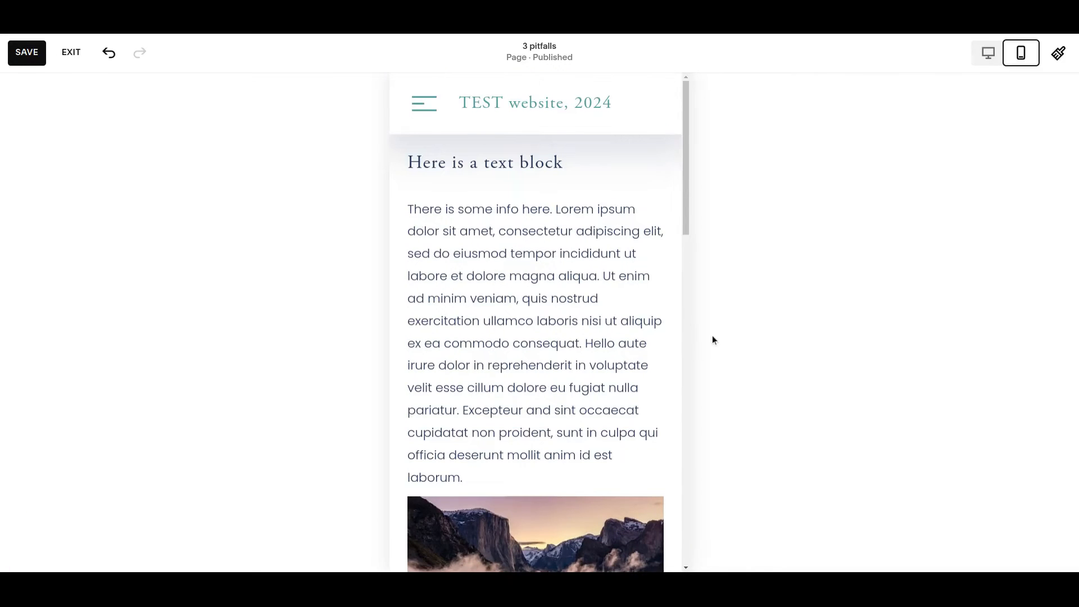
Step: Move the misty valley image above the first text block in the mobile layout
{"action": "scroll", "coordinate": [573, 380], "scroll_direction": "down", "scroll_amount": 1}
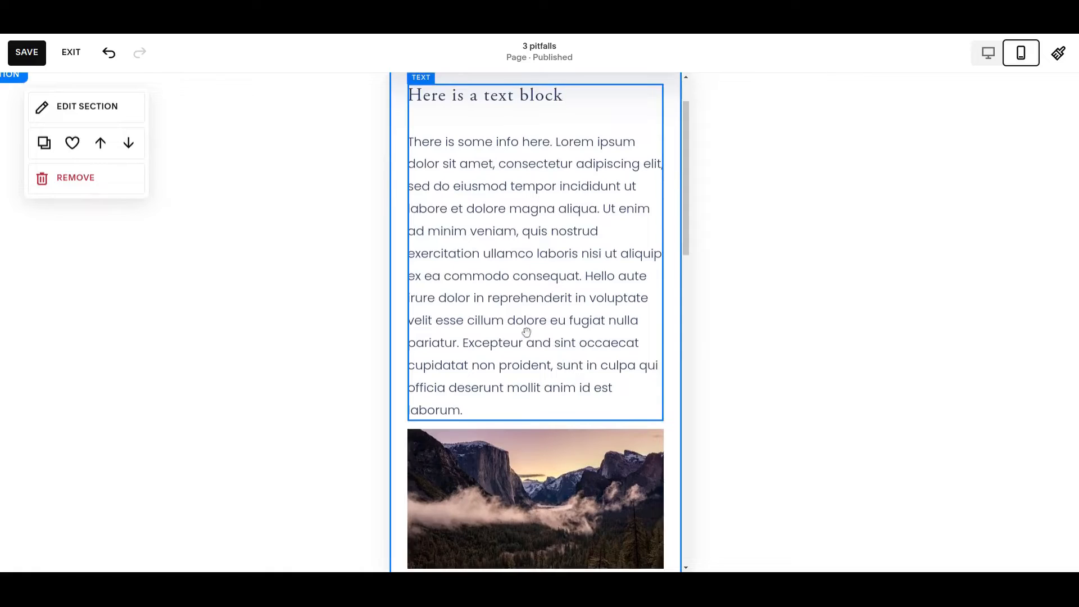
{"action": "left_click", "coordinate": [540, 483]}
{"action": "left_click_drag", "start_coordinate": [522, 483], "coordinate": [523, 214]}
{"action": "left_click_drag", "start_coordinate": [523, 332], "coordinate": [519, 341]}
Step: Move the snowy mountain lake image up above the first text block, directly beneath the valley image
{"action": "scroll", "coordinate": [582, 405], "scroll_direction": "down", "scroll_amount": 5}
{"action": "scroll", "coordinate": [582, 405], "scroll_direction": "up", "scroll_amount": 3}
{"action": "scroll", "coordinate": [679, 436], "scroll_direction": "down", "scroll_amount": 4}
{"action": "left_click", "coordinate": [479, 385]}
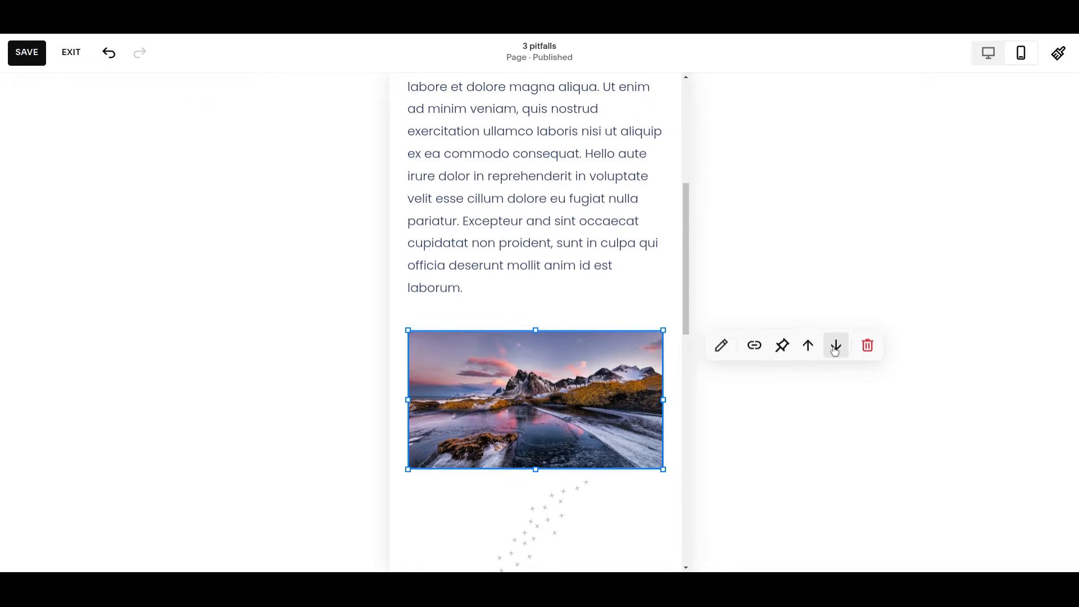
{"action": "left_click", "coordinate": [808, 346]}
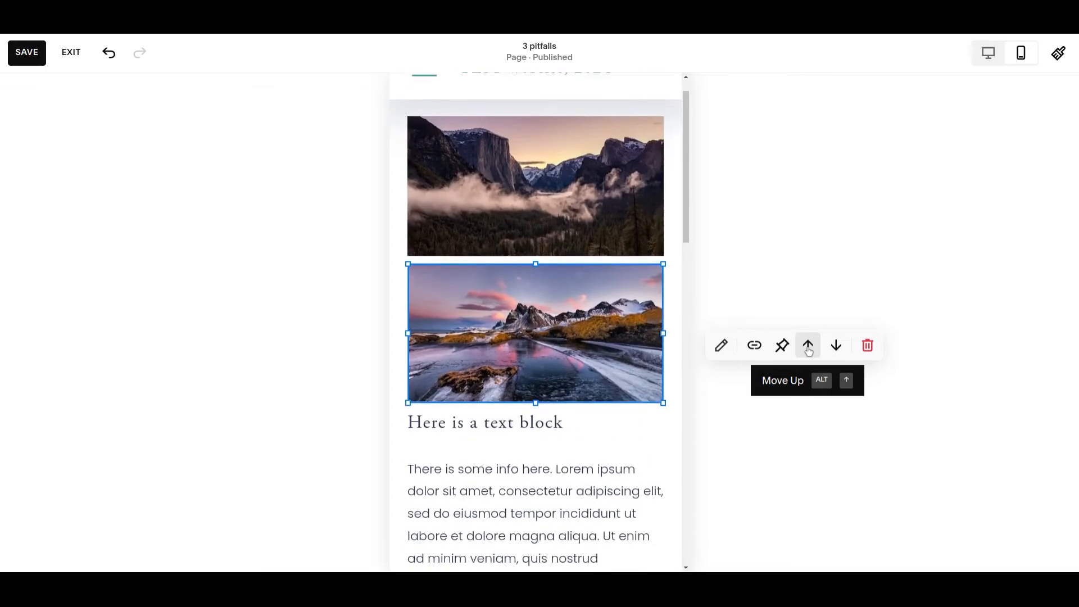
Step: Move the first text block up in the mobile layout so that it overlaps the snowy mountain lake image
{"action": "scroll", "coordinate": [505, 438], "scroll_direction": "down", "scroll_amount": 3}
{"action": "left_click_drag", "start_coordinate": [533, 404], "coordinate": [547, 353]}
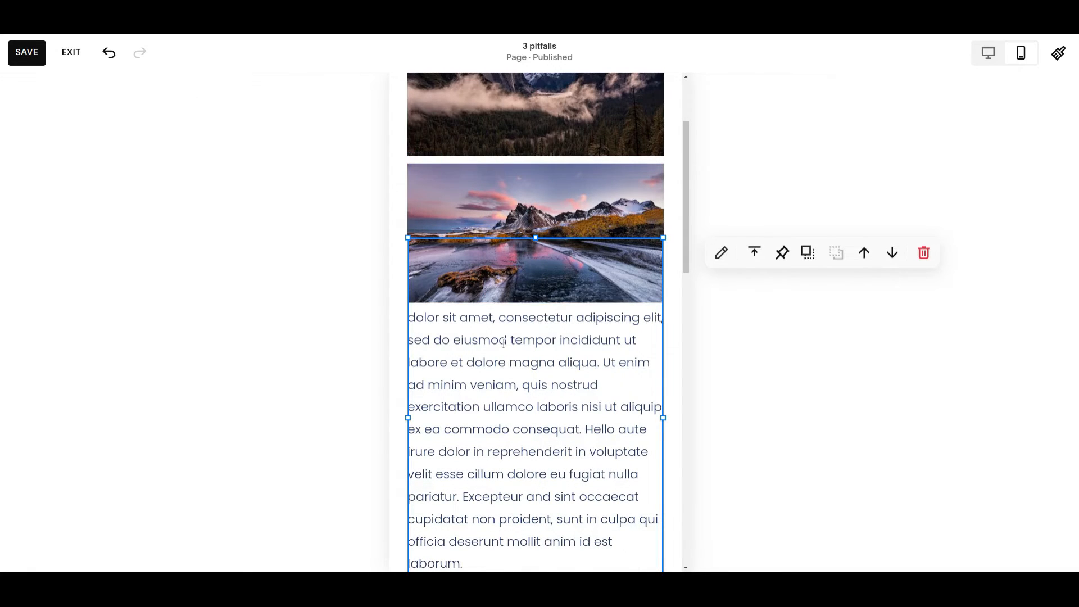
{"action": "scroll", "coordinate": [540, 358], "scroll_direction": "down", "scroll_amount": 4}
{"action": "scroll", "coordinate": [534, 343], "scroll_direction": "up", "scroll_amount": 2}
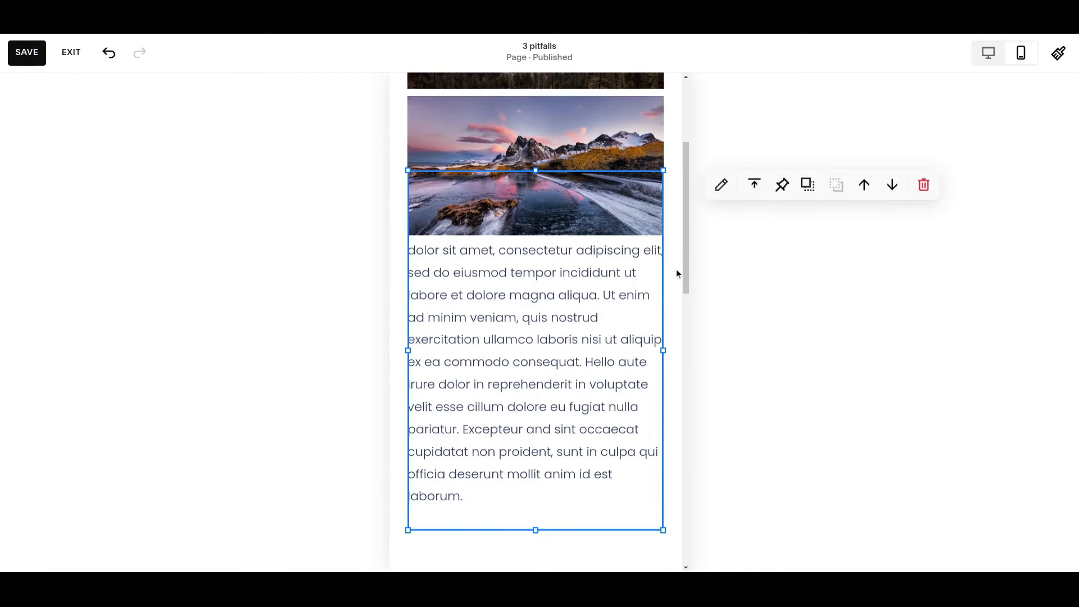
Step: Move the text block down clear of the lake image, leaving one empty grid row between them
{"action": "left_click_drag", "start_coordinate": [645, 260], "coordinate": [653, 315]}
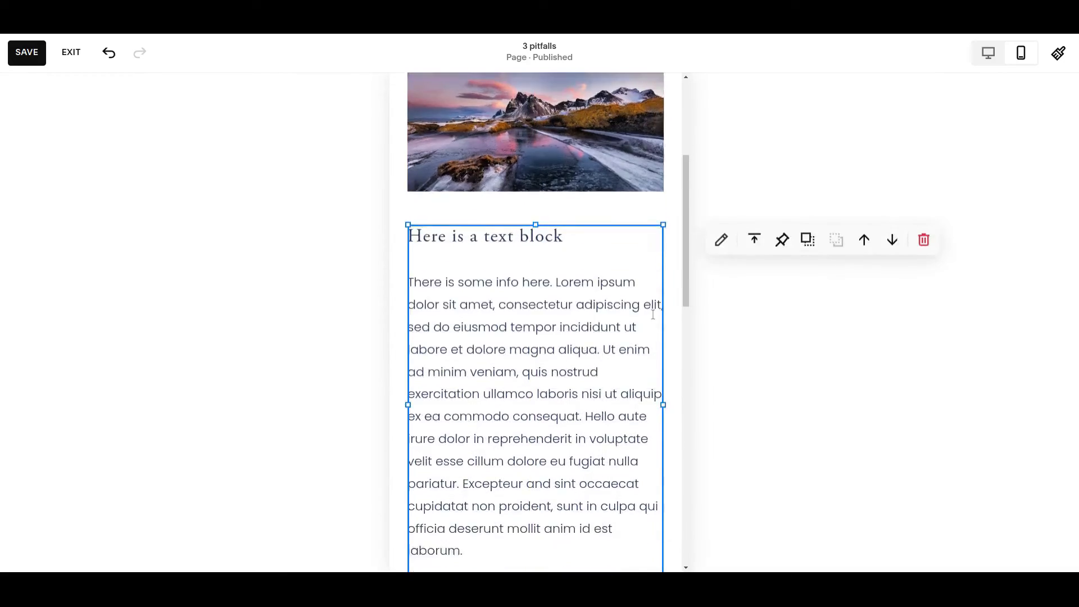
{"action": "scroll", "coordinate": [654, 315], "scroll_direction": "down", "scroll_amount": 3}
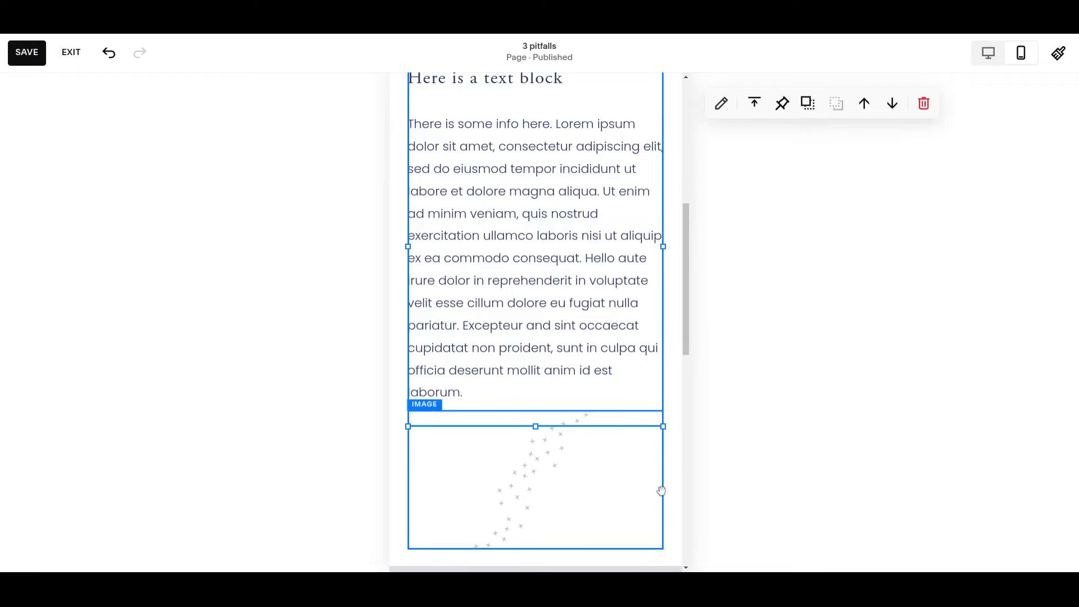
{"action": "left_click", "coordinate": [671, 480]}
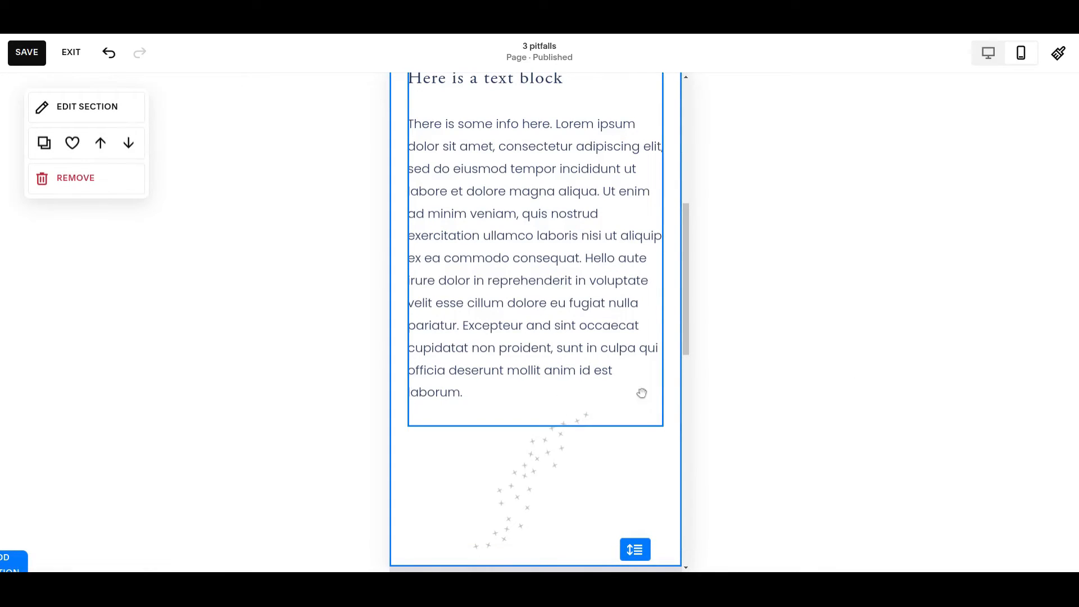
Step: Shift the scattered-stars image up over the text block, and reposition it directly beneath the text in the mobile layout
{"action": "scroll", "coordinate": [620, 391], "scroll_direction": "down", "scroll_amount": 1}
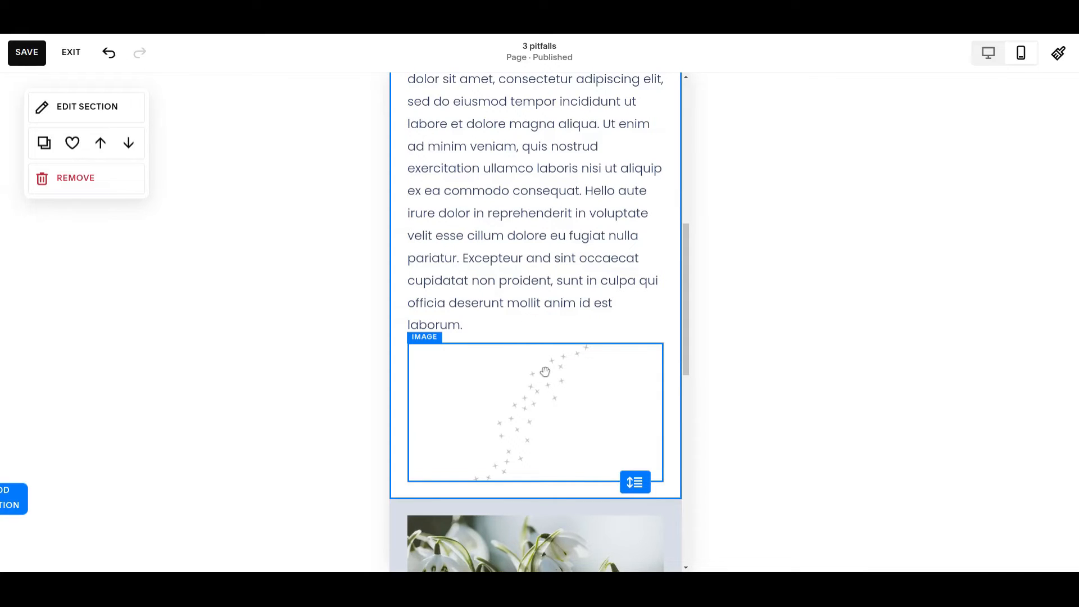
{"action": "left_click_drag", "start_coordinate": [557, 383], "coordinate": [530, 399]}
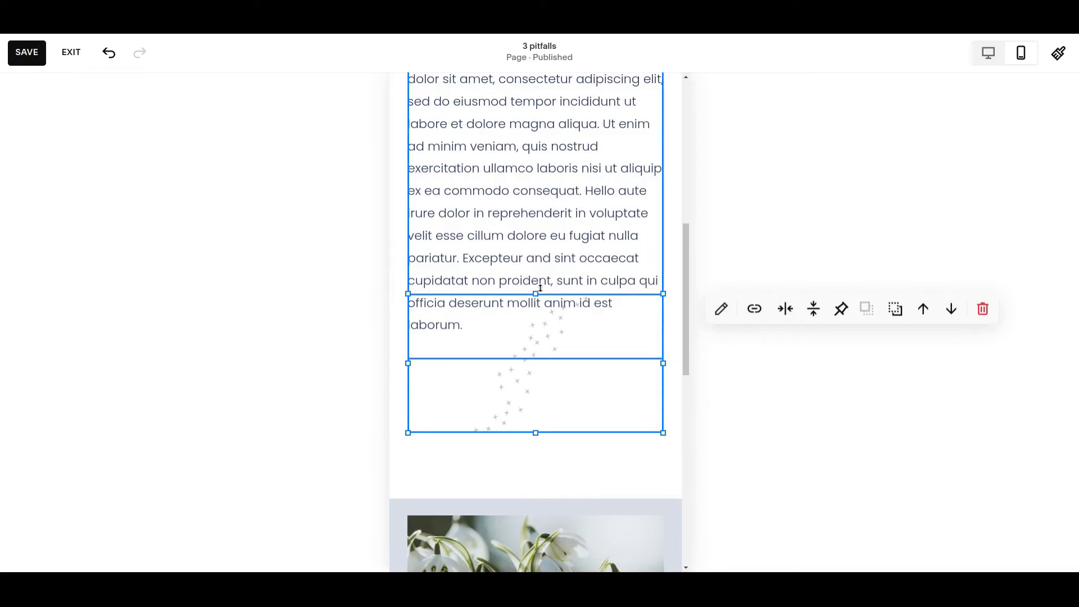
{"action": "left_click_drag", "start_coordinate": [545, 349], "coordinate": [535, 362]}
{"action": "left_click", "coordinate": [527, 358]}
{"action": "left_click", "coordinate": [672, 371]}
{"action": "scroll", "coordinate": [665, 373], "scroll_direction": "down", "scroll_amount": 1}
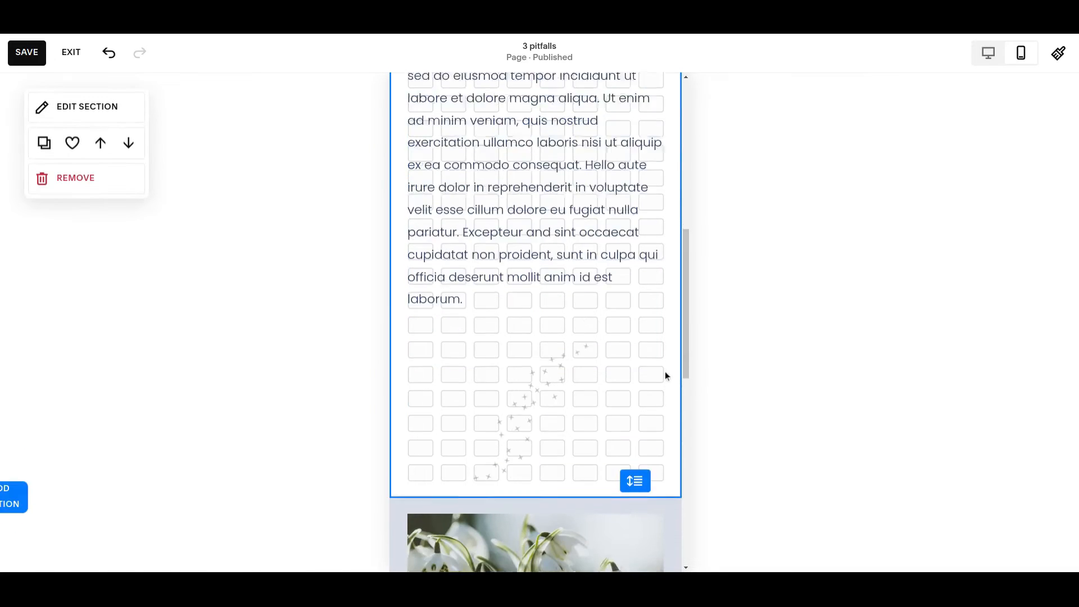
Step: Move the first text block up in the mobile stack, between the misty valley image and the lake image
{"action": "scroll", "coordinate": [603, 354], "scroll_direction": "up", "scroll_amount": 3}
{"action": "scroll", "coordinate": [603, 355], "scroll_direction": "up", "scroll_amount": 8}
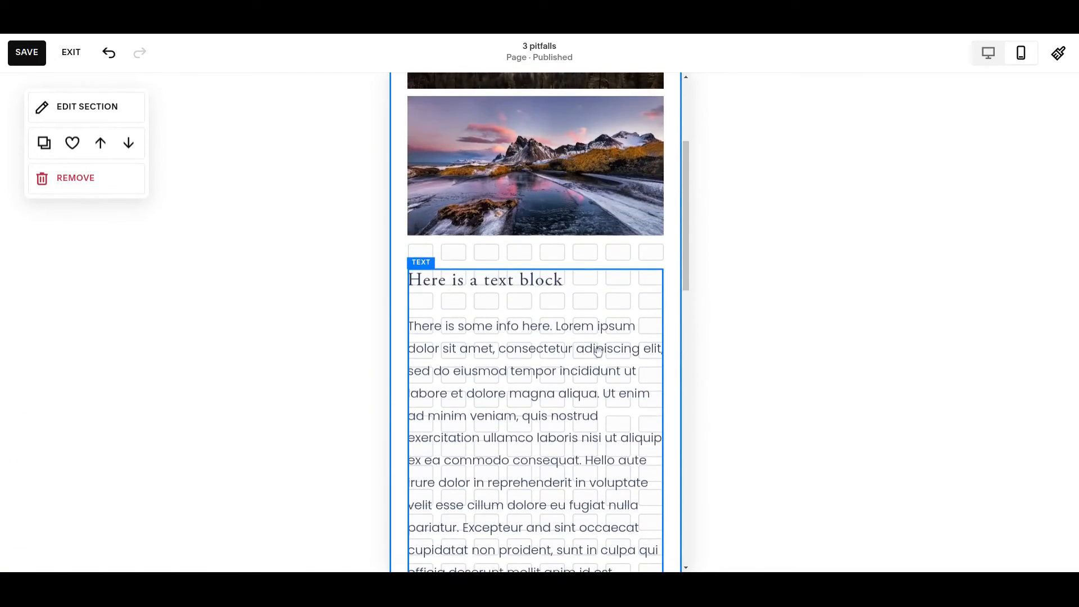
{"action": "scroll", "coordinate": [599, 352], "scroll_direction": "down", "scroll_amount": 9}
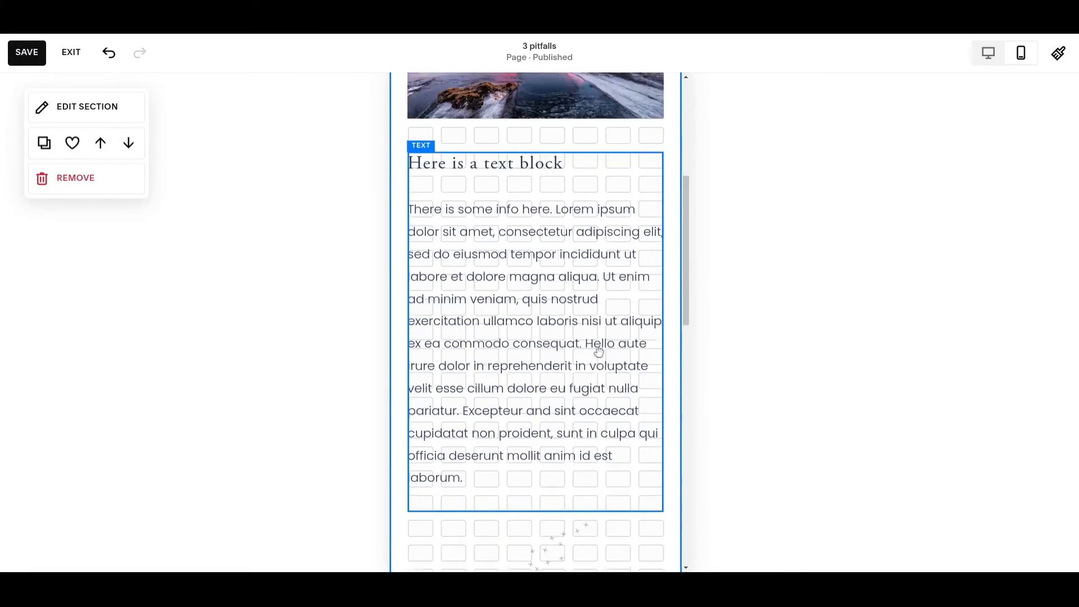
{"action": "scroll", "coordinate": [666, 325], "scroll_direction": "up", "scroll_amount": 9}
{"action": "scroll", "coordinate": [647, 366], "scroll_direction": "down", "scroll_amount": 3}
{"action": "left_click", "coordinate": [545, 385]}
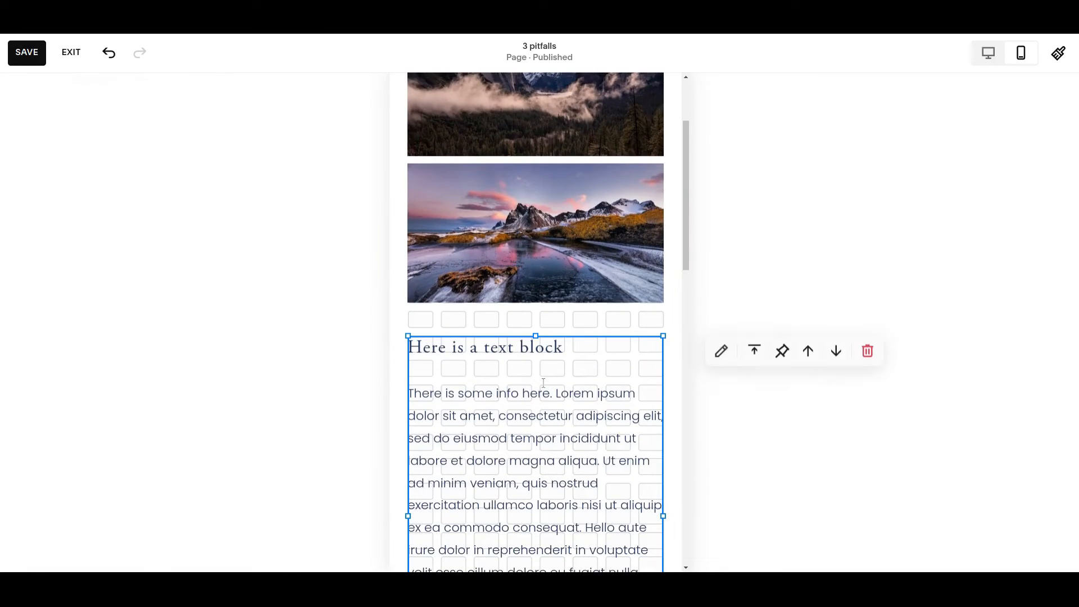
{"action": "left_click", "coordinate": [807, 353]}
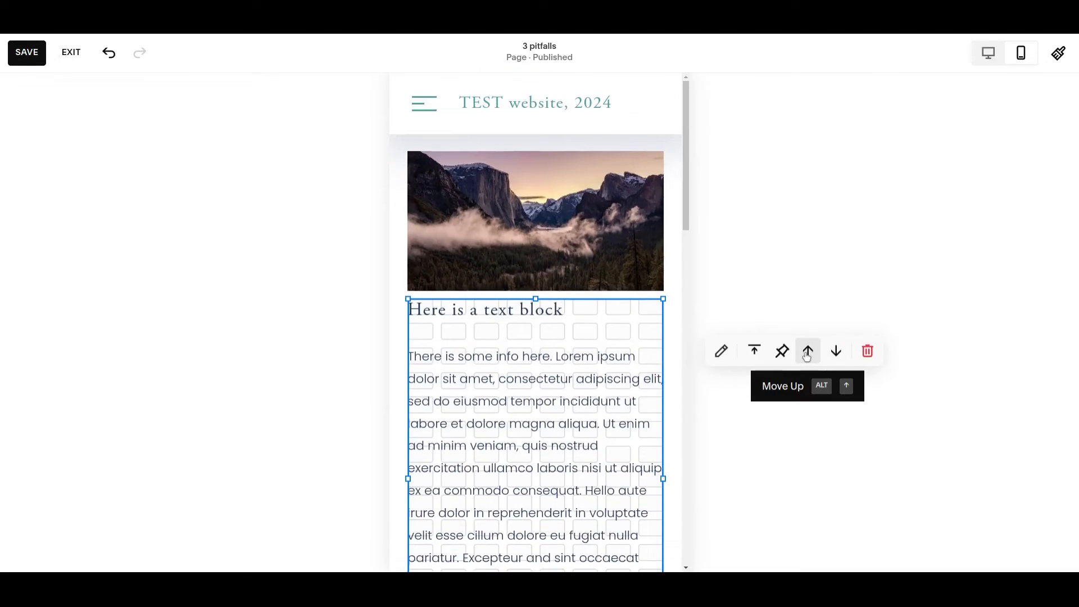
Step: Review the first section's mobile block order and save the page
{"action": "scroll", "coordinate": [557, 281], "scroll_direction": "down", "scroll_amount": 7}
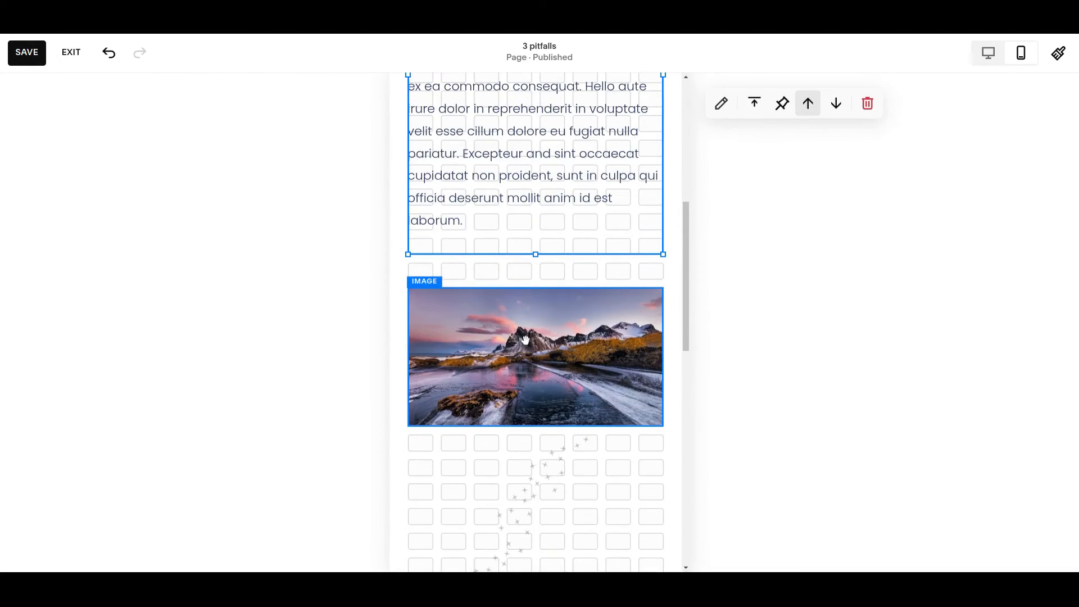
{"action": "scroll", "coordinate": [580, 446], "scroll_direction": "down", "scroll_amount": 2}
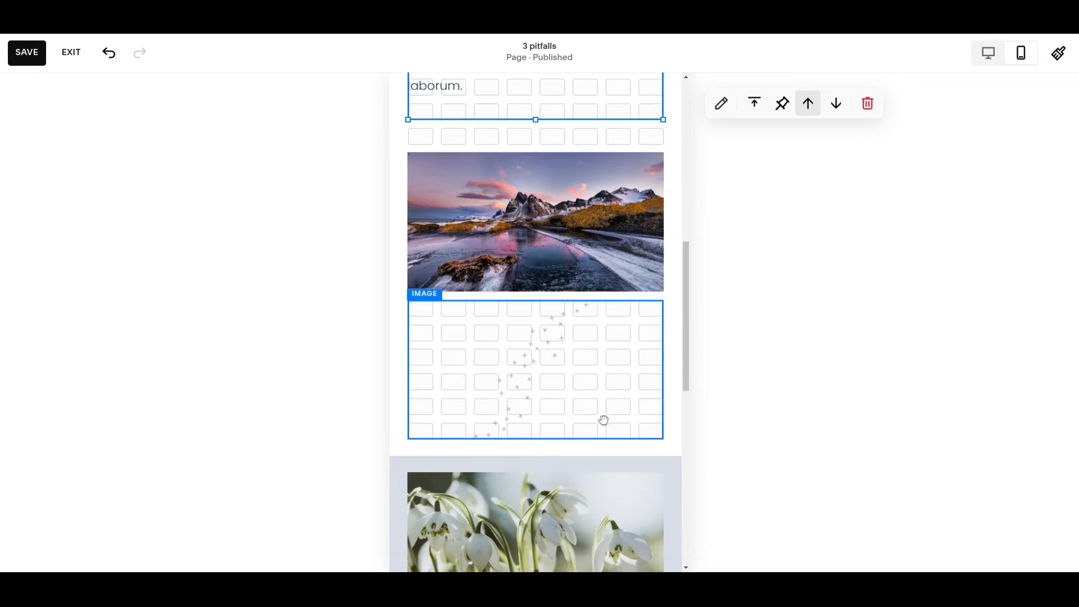
{"action": "scroll", "coordinate": [549, 350], "scroll_direction": "up", "scroll_amount": 9}
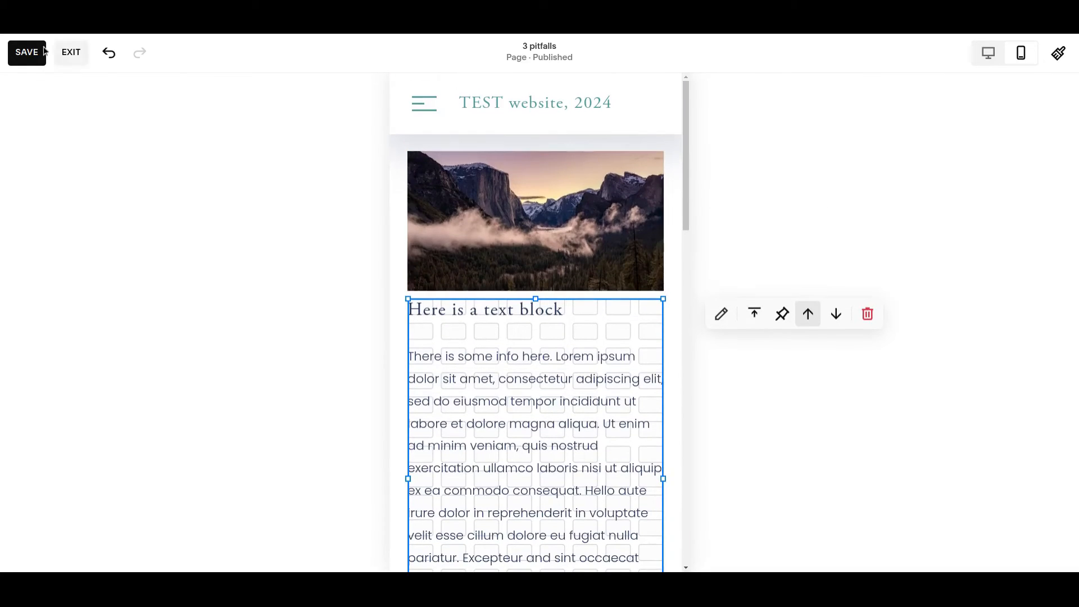
{"action": "left_click", "coordinate": [27, 52]}
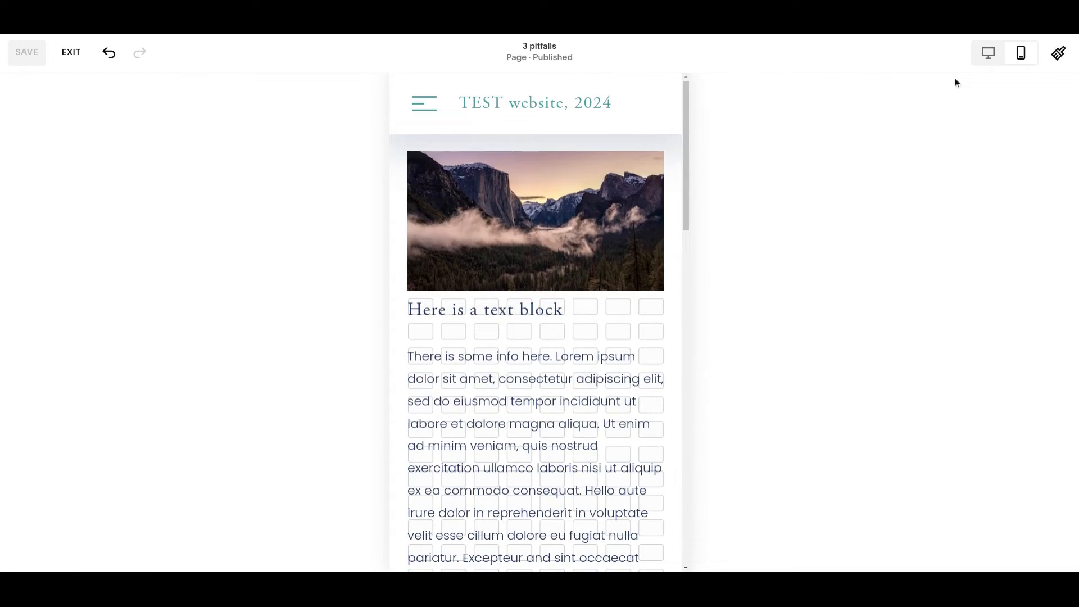
Step: Return to the desktop view and add a button block to the first section, placed below the two mountain images
{"action": "left_click", "coordinate": [990, 56]}
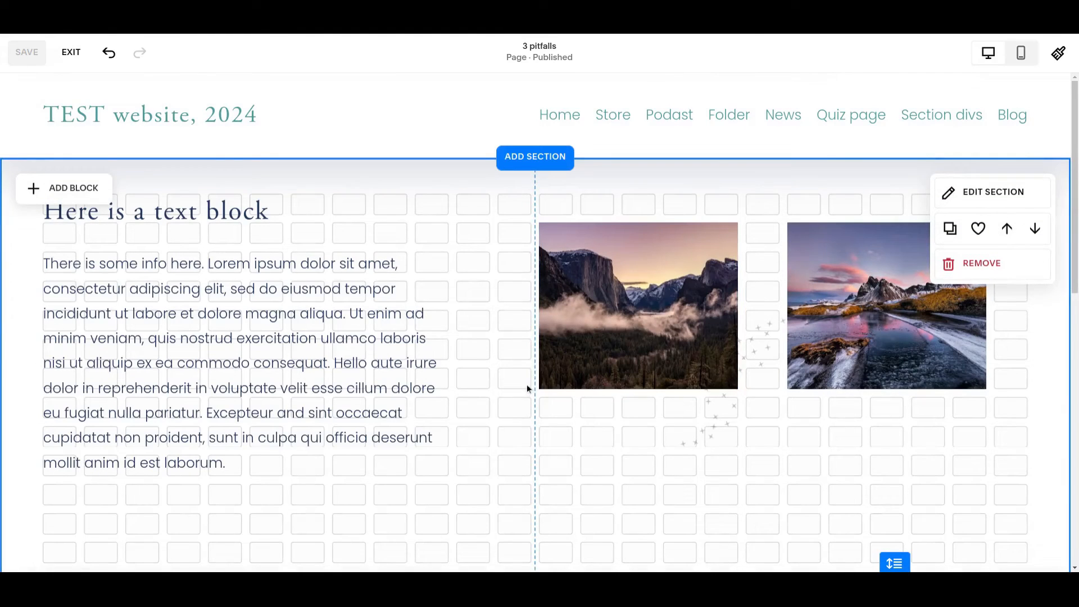
{"action": "scroll", "coordinate": [528, 383], "scroll_direction": "down", "scroll_amount": 1}
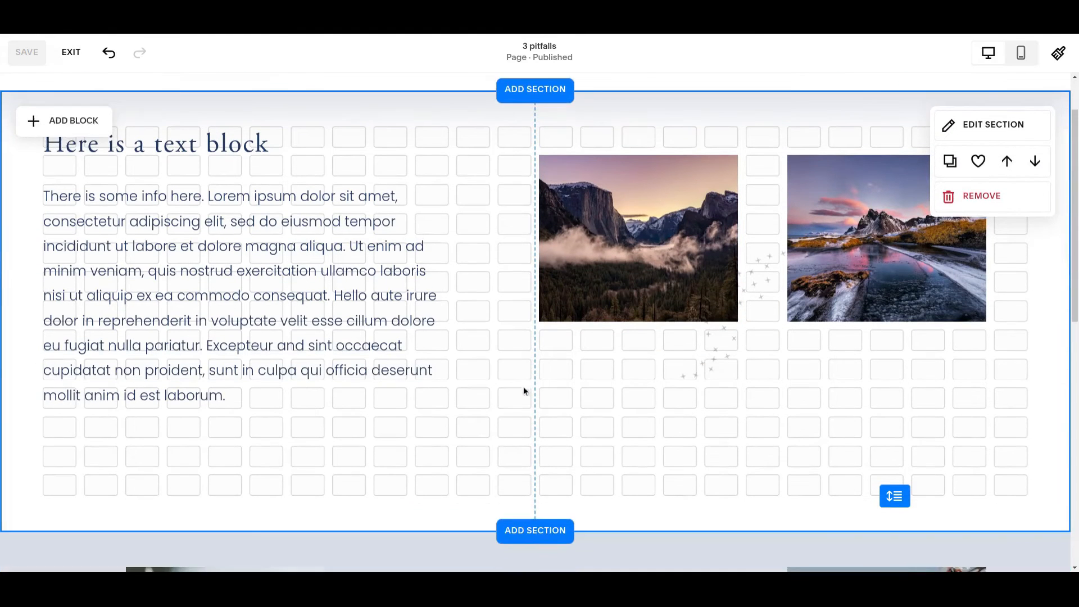
{"action": "left_click", "coordinate": [77, 122]}
{"action": "left_click", "coordinate": [73, 272]}
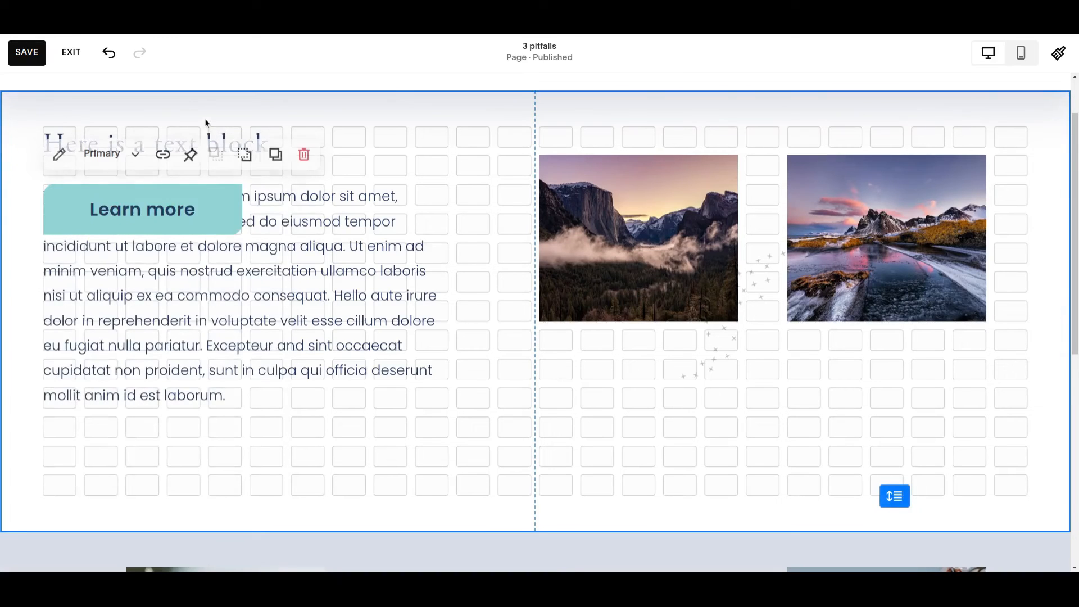
{"action": "left_click_drag", "start_coordinate": [141, 212], "coordinate": [725, 446]}
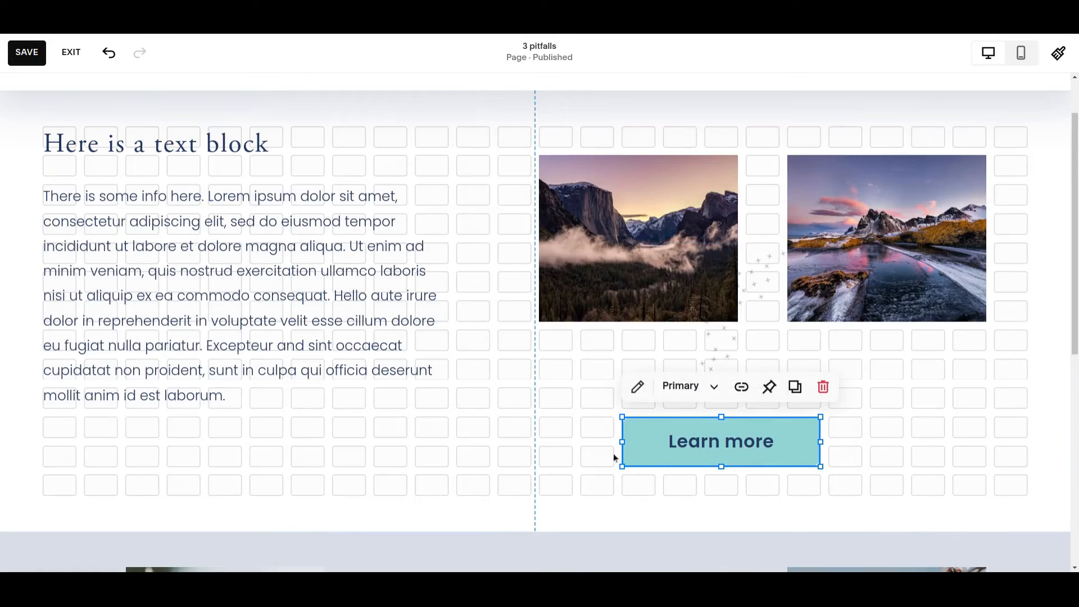
Step: Set the Learn more button's design to Fill
{"action": "left_click", "coordinate": [638, 388]}
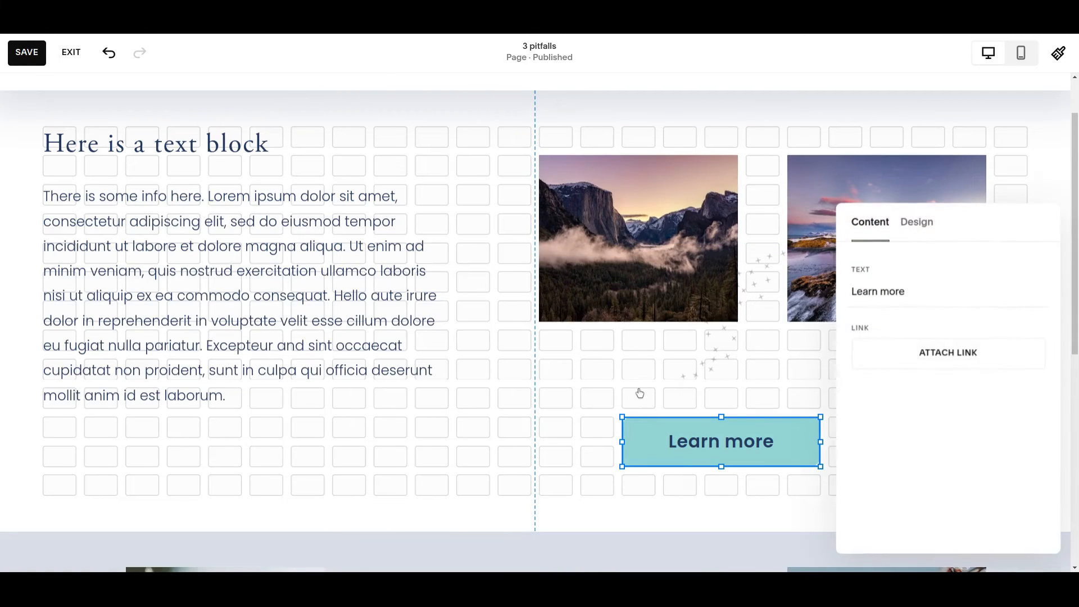
{"action": "left_click", "coordinate": [920, 221]}
{"action": "left_click", "coordinate": [894, 345]}
{"action": "left_click", "coordinate": [998, 344]}
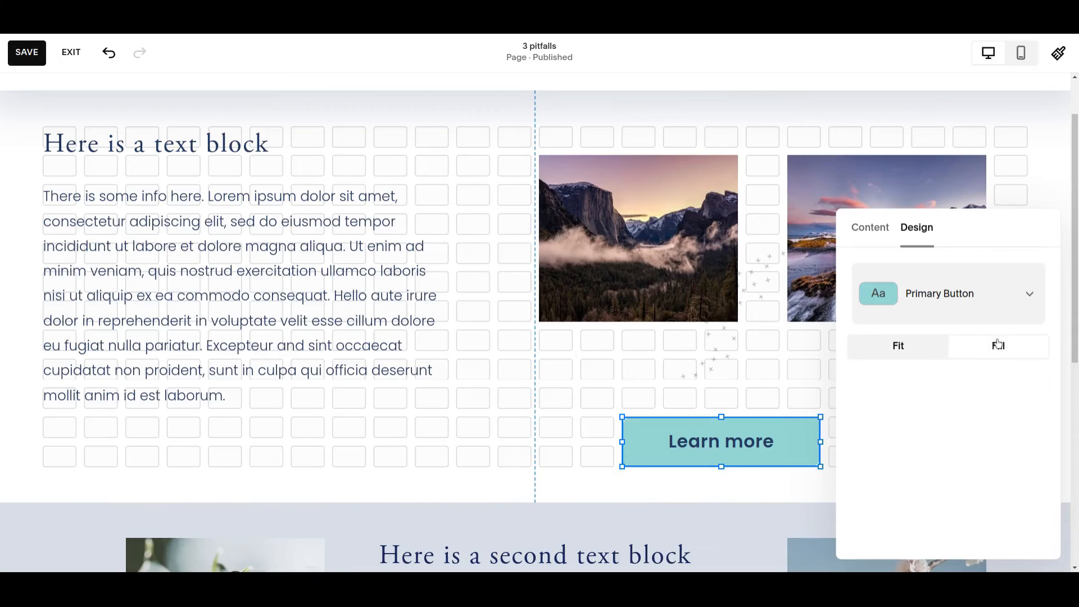
{"action": "left_click", "coordinate": [417, 420]}
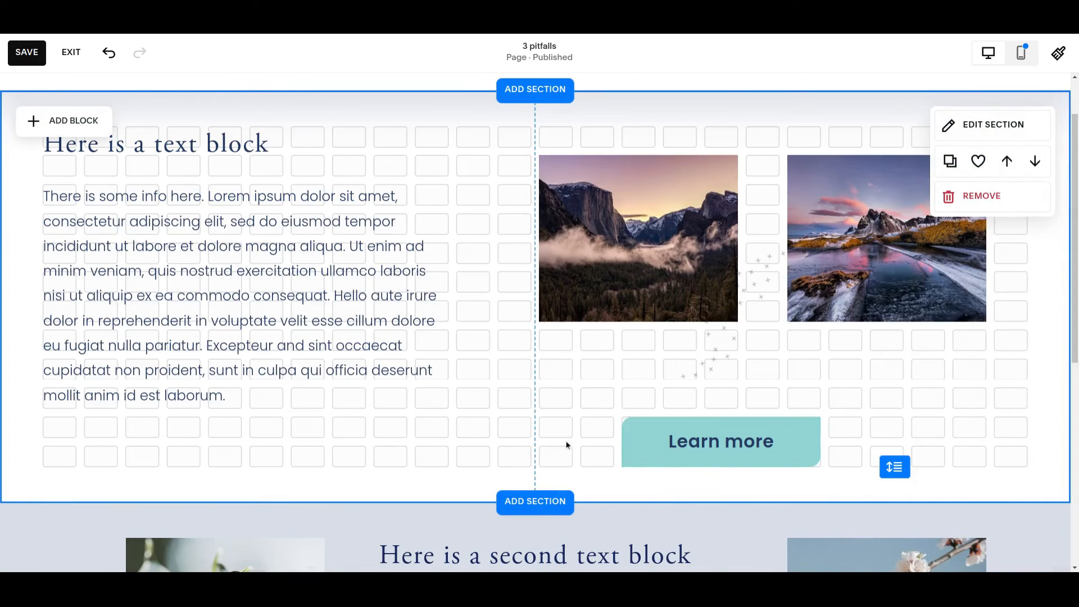
{"action": "left_click", "coordinate": [748, 433]}
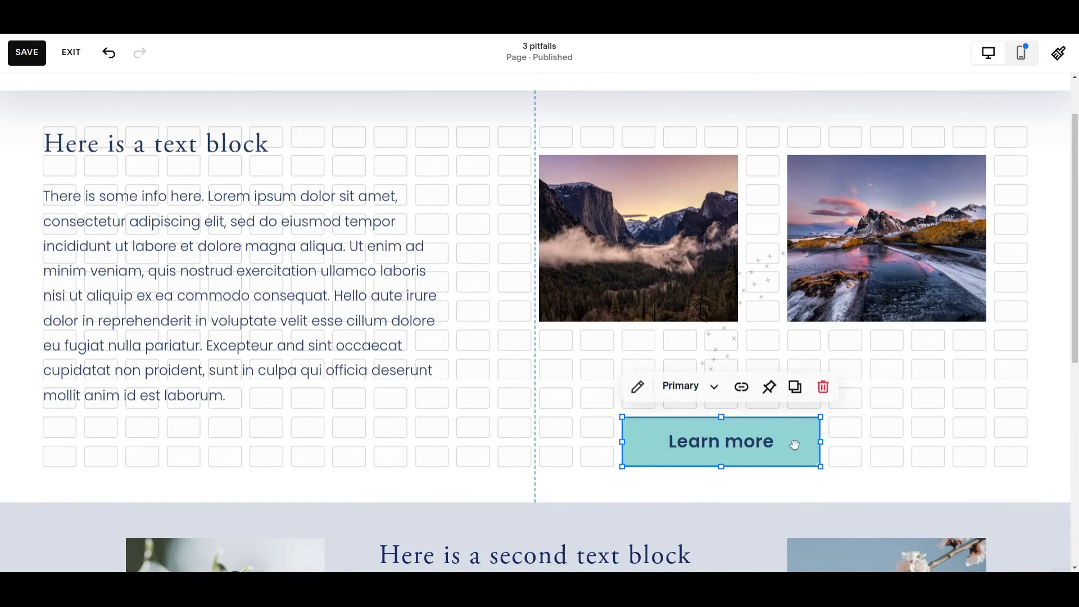
{"action": "left_click", "coordinate": [511, 429]}
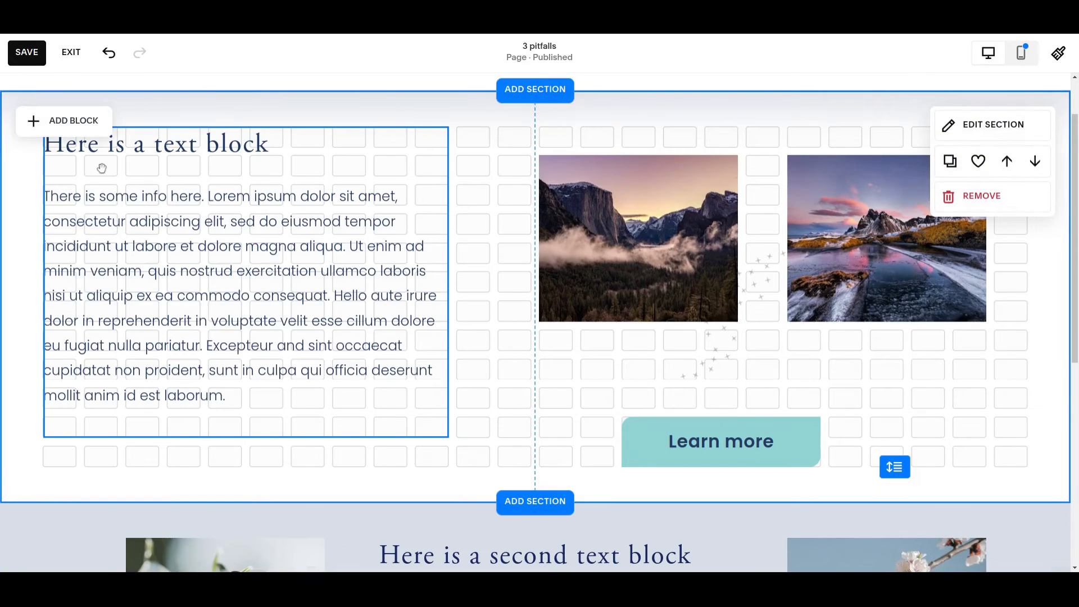
Step: Add a text block reading "New headline" to the first section, placed below the existing text block
{"action": "left_click", "coordinate": [73, 121]}
{"action": "left_click", "coordinate": [86, 244]}
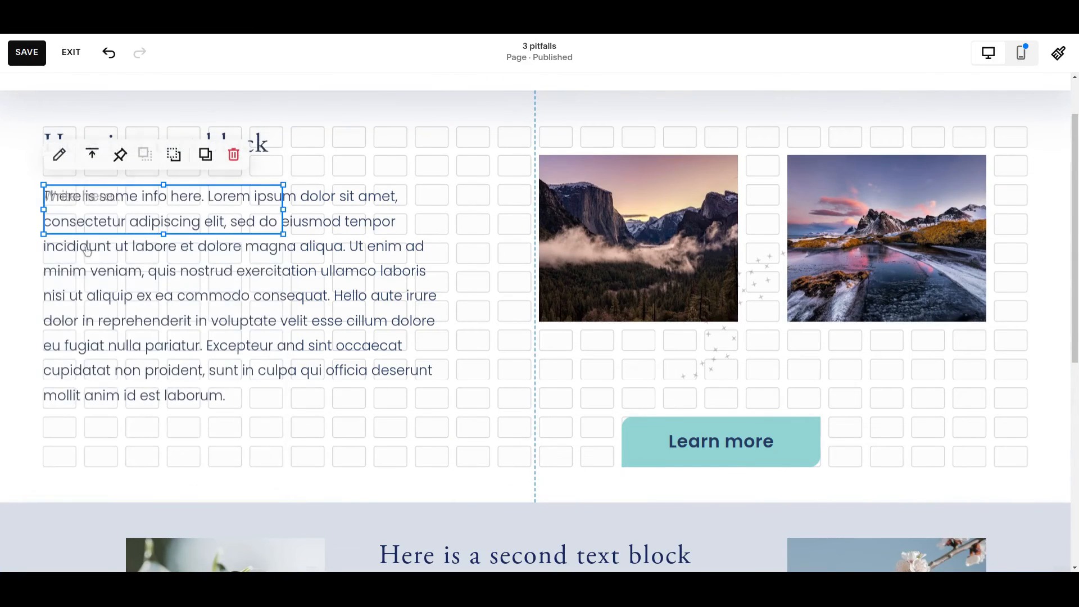
{"action": "left_click", "coordinate": [470, 245]}
{"action": "left_click_drag", "start_coordinate": [245, 221], "coordinate": [475, 480]}
{"action": "left_click", "coordinate": [464, 453]}
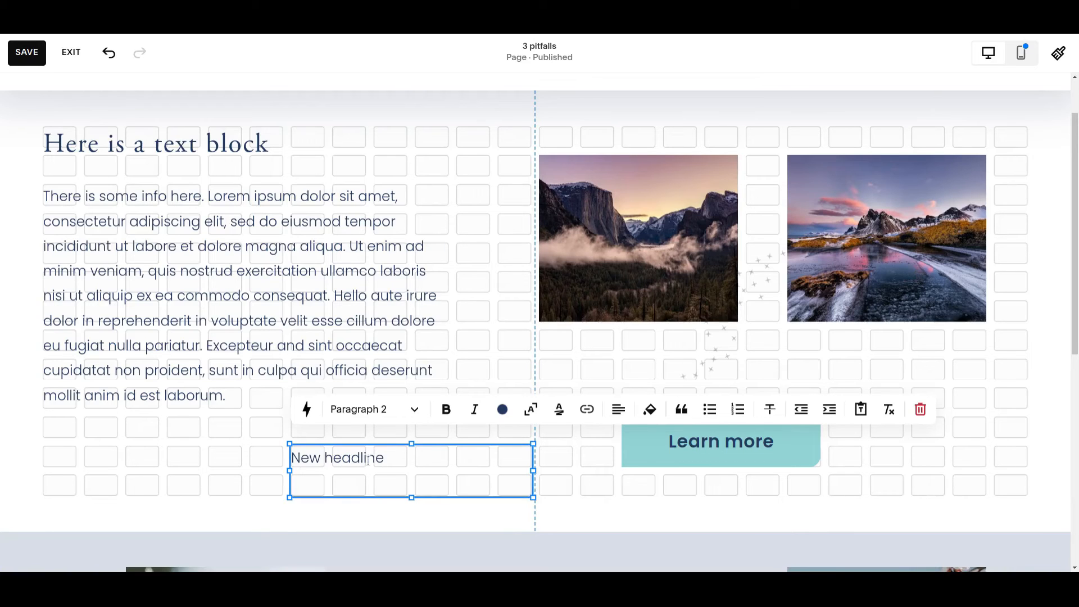
Step: Format the "New headline" text as Heading 2
{"action": "left_click", "coordinate": [414, 409]}
{"action": "left_click", "coordinate": [381, 187]}
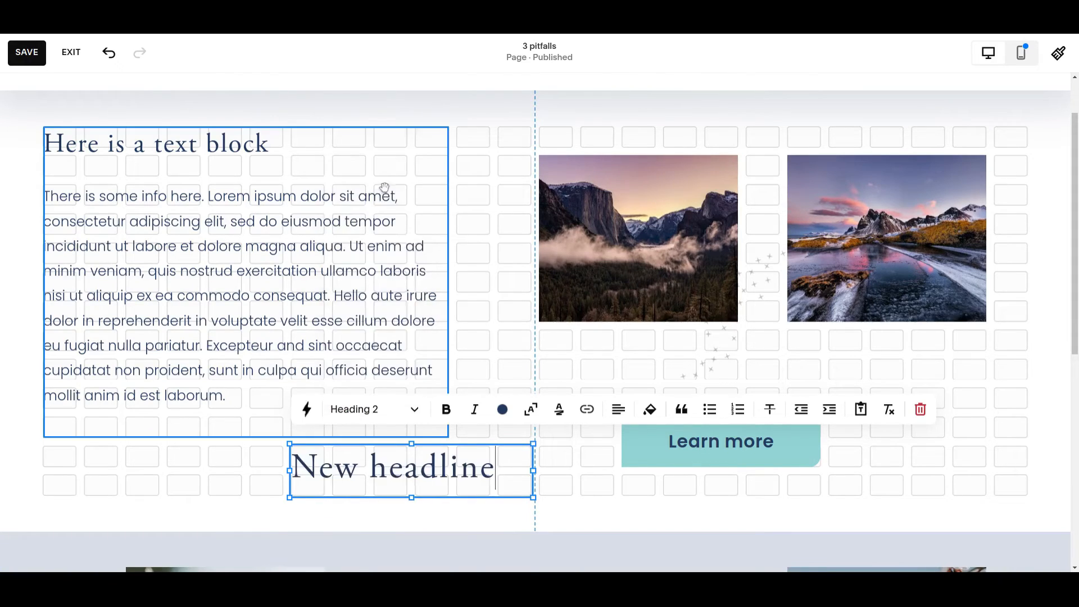
{"action": "left_click", "coordinate": [194, 478]}
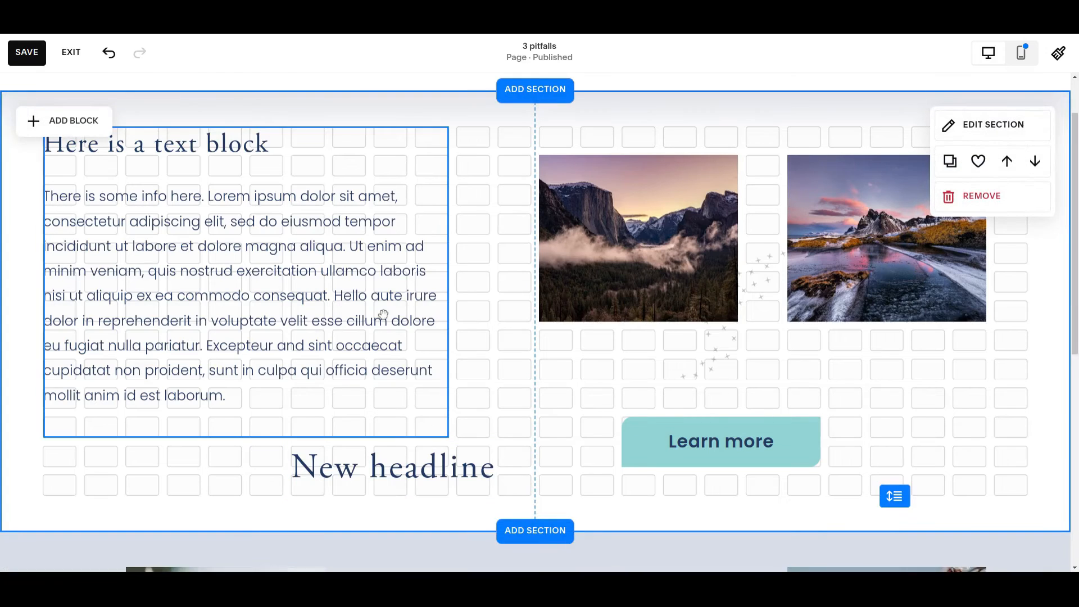
Step: Place the new headline at the section's upper-left grid corner and shift the existing text block down directly beneath it
{"action": "left_click_drag", "start_coordinate": [388, 471], "coordinate": [376, 153]}
{"action": "left_click_drag", "start_coordinate": [134, 160], "coordinate": [174, 247]}
{"action": "left_click_drag", "start_coordinate": [337, 158], "coordinate": [93, 157]}
{"action": "left_click", "coordinate": [426, 149]}
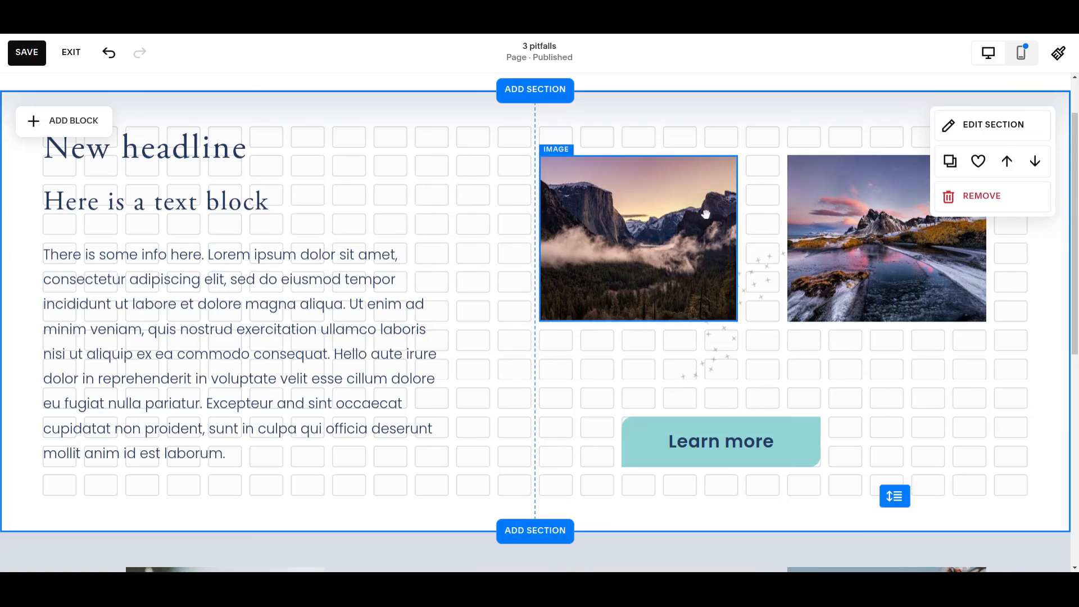
Step: Widen the headline block to match the text block's width, and move the Learn more button one grid column right
{"action": "left_click", "coordinate": [262, 154]}
{"action": "left_click_drag", "start_coordinate": [283, 152], "coordinate": [320, 155]}
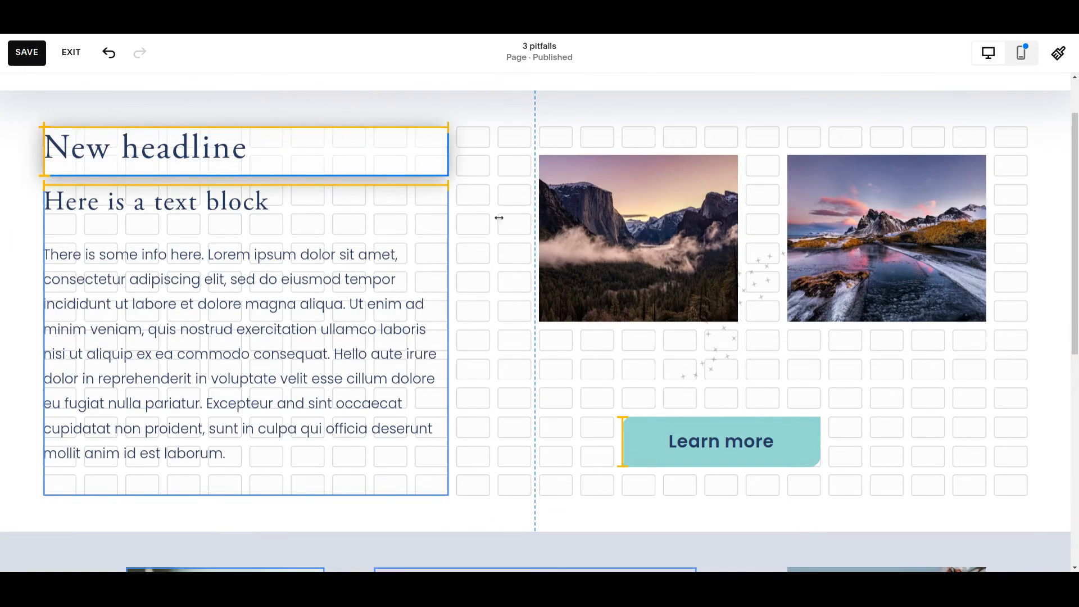
{"action": "left_click_drag", "start_coordinate": [499, 217], "coordinate": [499, 218]}
{"action": "left_click_drag", "start_coordinate": [716, 429], "coordinate": [758, 429]}
{"action": "left_click", "coordinate": [514, 376]}
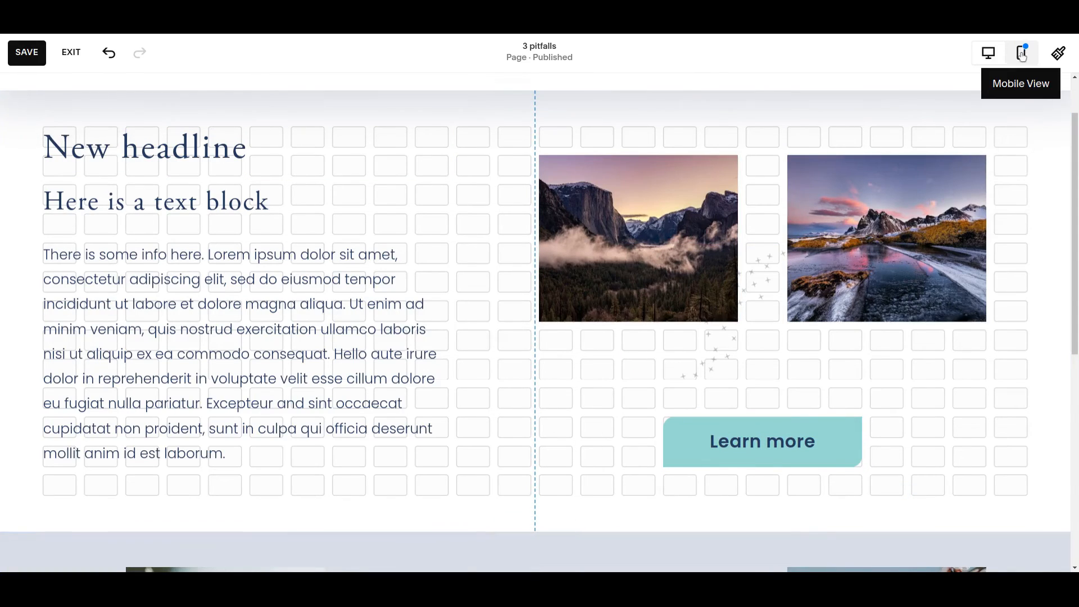
Step: Switch to the mobile view and examine where the new headline and button sit in the first section's block order
{"action": "left_click", "coordinate": [1022, 54]}
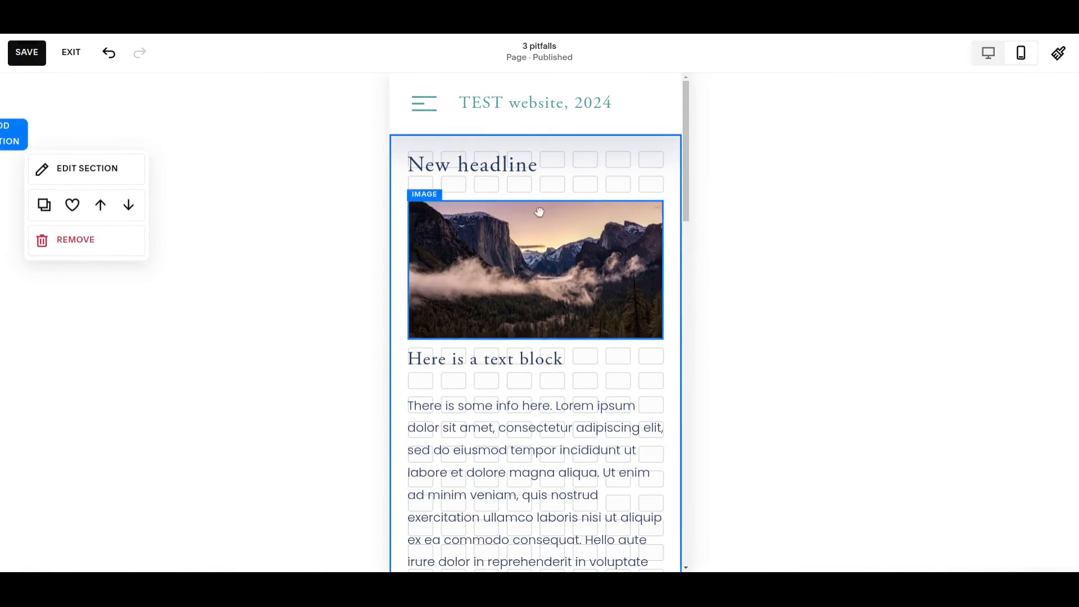
{"action": "scroll", "coordinate": [506, 269], "scroll_direction": "down", "scroll_amount": 8}
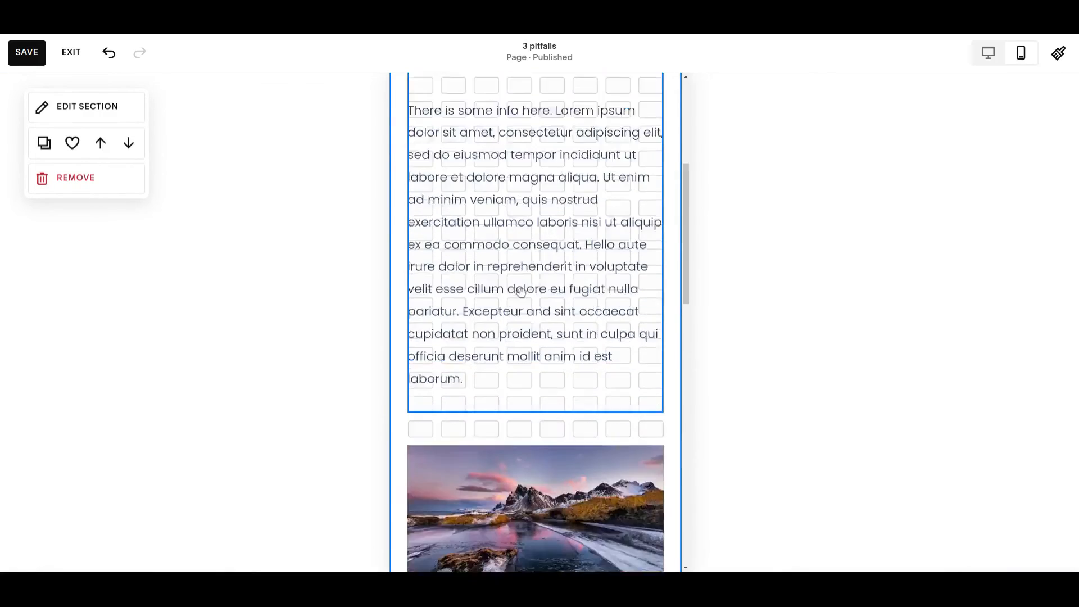
{"action": "scroll", "coordinate": [522, 293], "scroll_direction": "down", "scroll_amount": 3}
{"action": "scroll", "coordinate": [517, 281], "scroll_direction": "up", "scroll_amount": 11}
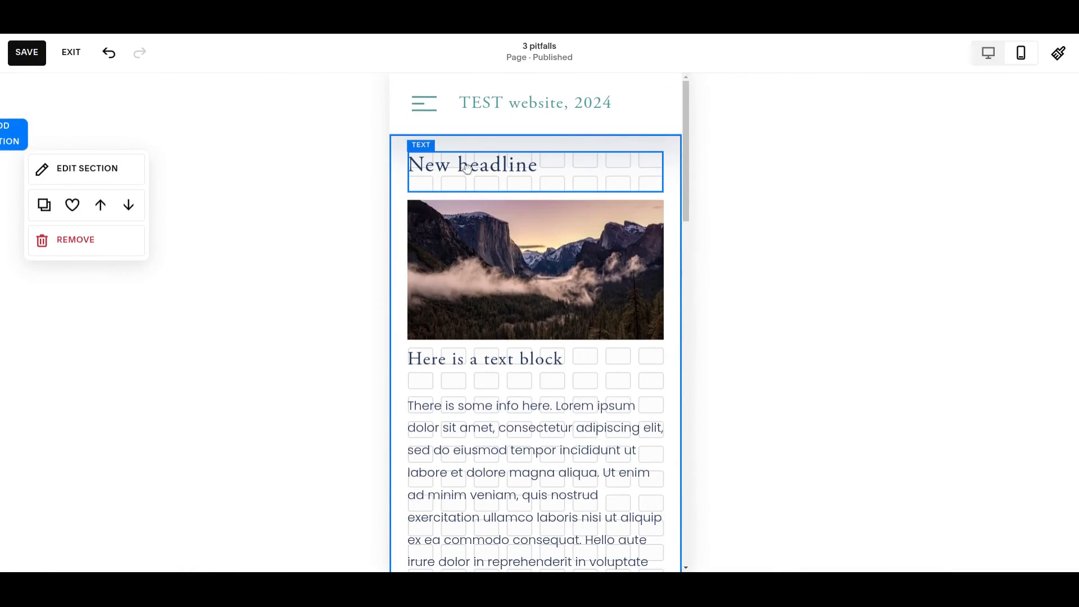
Step: Move the New headline block down in the first section's mobile order, placing it below the text block
{"action": "left_click", "coordinate": [477, 167]}
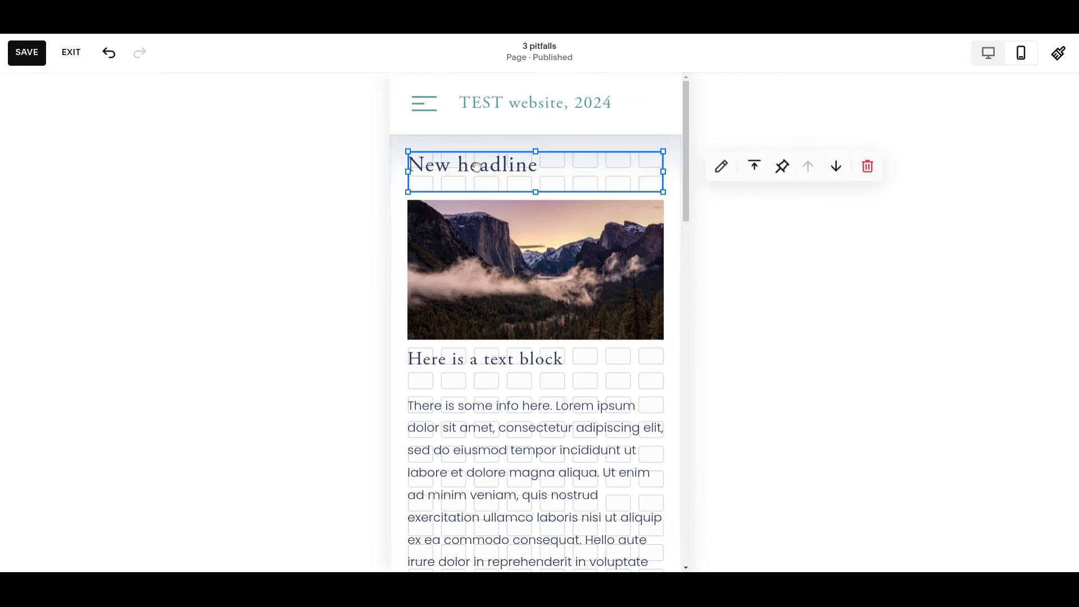
{"action": "left_click", "coordinate": [836, 166]}
{"action": "left_click", "coordinate": [836, 166]}
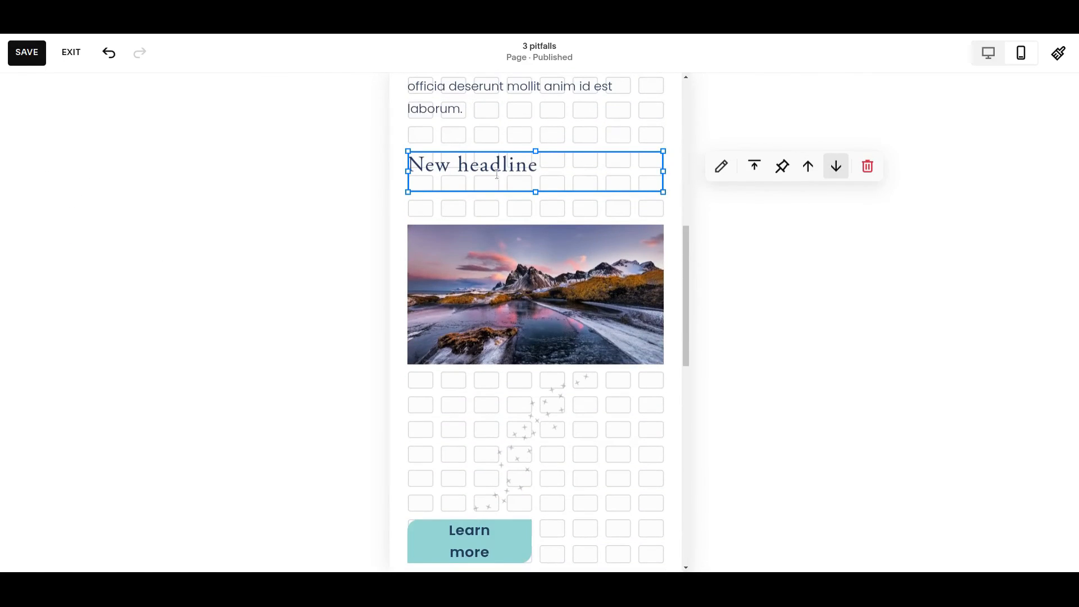
{"action": "scroll", "coordinate": [598, 180], "scroll_direction": "up", "scroll_amount": 4}
{"action": "scroll", "coordinate": [516, 194], "scroll_direction": "up", "scroll_amount": 5}
{"action": "scroll", "coordinate": [495, 391], "scroll_direction": "down", "scroll_amount": 5}
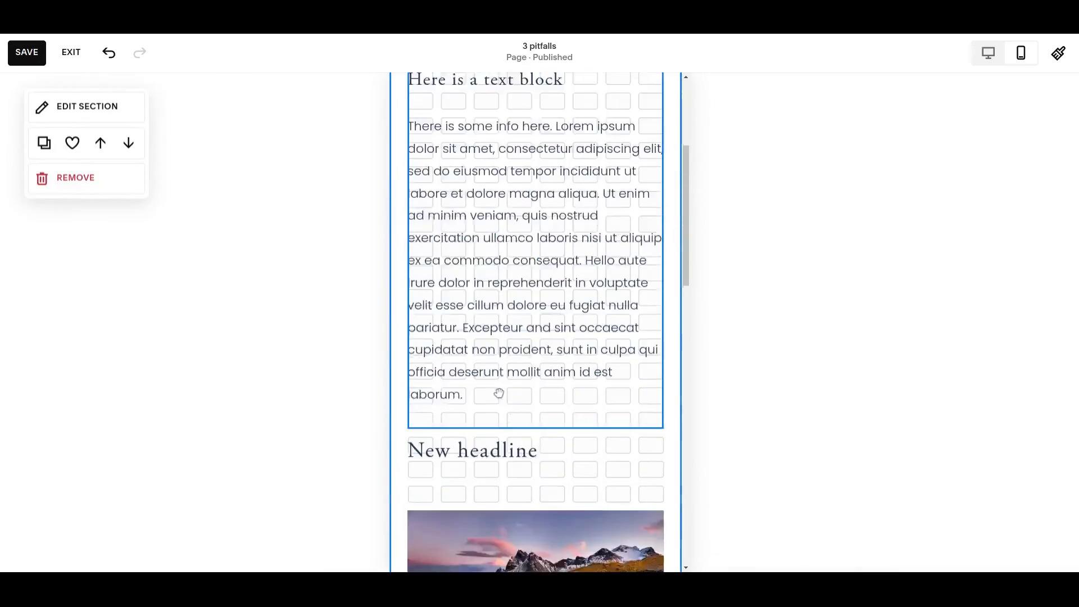
Step: Move the New headline block back up to the top of the first section's mobile order
{"action": "left_click", "coordinate": [552, 411]}
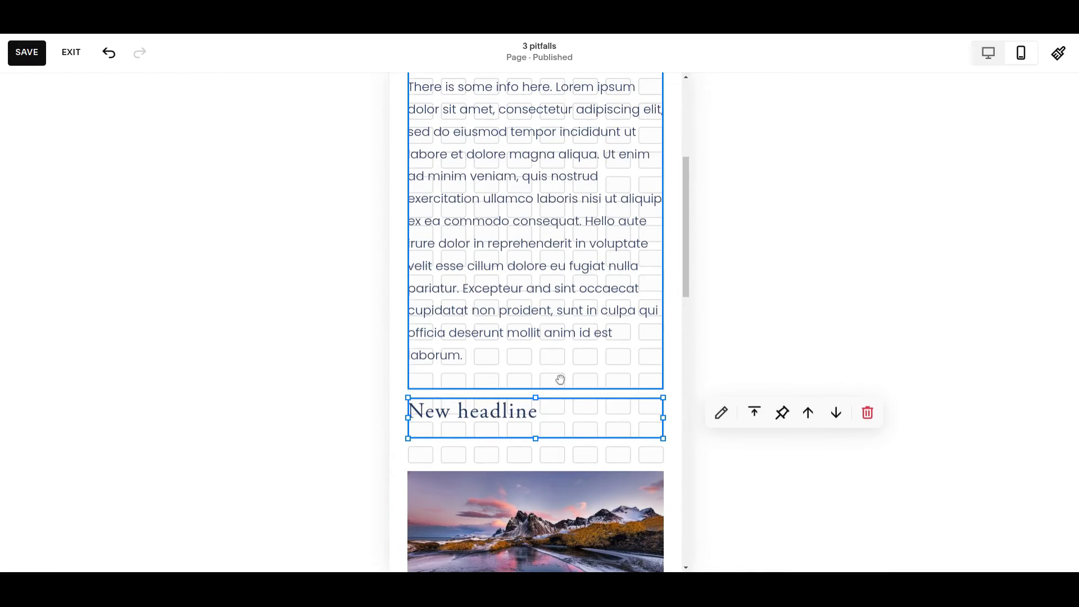
{"action": "left_click", "coordinate": [810, 415]}
{"action": "left_click", "coordinate": [810, 415]}
{"action": "left_click", "coordinate": [810, 415]}
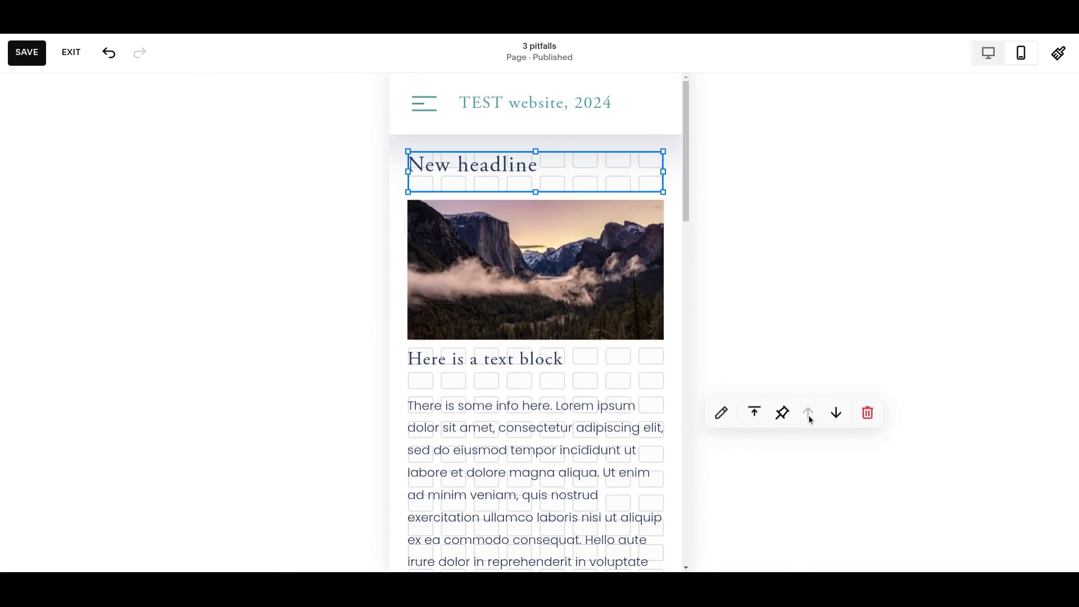
{"action": "left_click", "coordinate": [399, 253]}
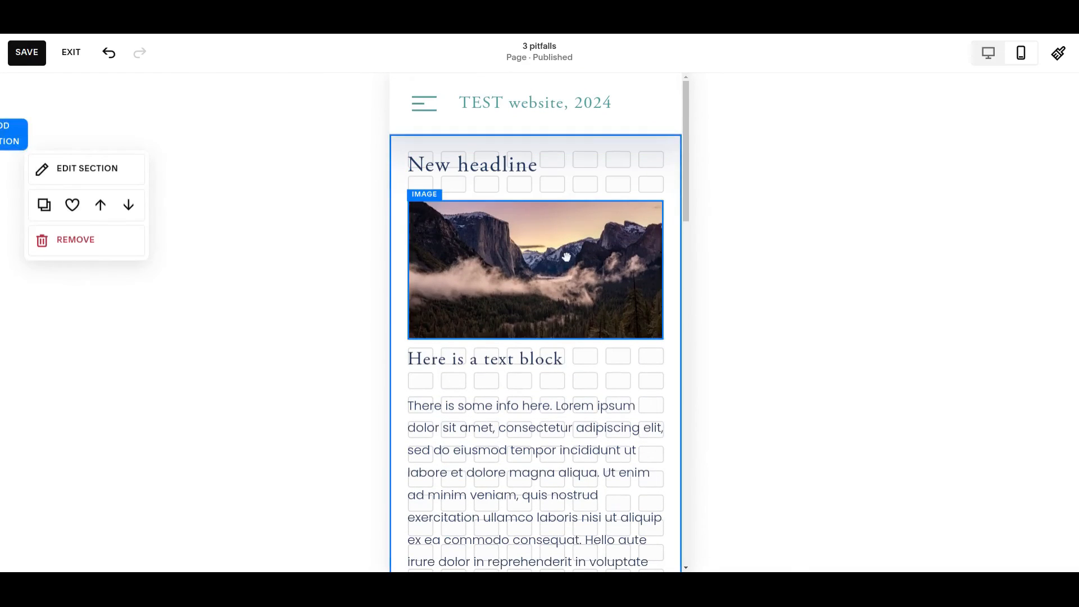
Step: Move the Learn more button up in the mobile order to follow the text block, and shift it one grid row higher
{"action": "scroll", "coordinate": [568, 259], "scroll_direction": "down", "scroll_amount": 5}
{"action": "scroll", "coordinate": [571, 264], "scroll_direction": "down", "scroll_amount": 6}
{"action": "scroll", "coordinate": [492, 507], "scroll_direction": "up", "scroll_amount": 1}
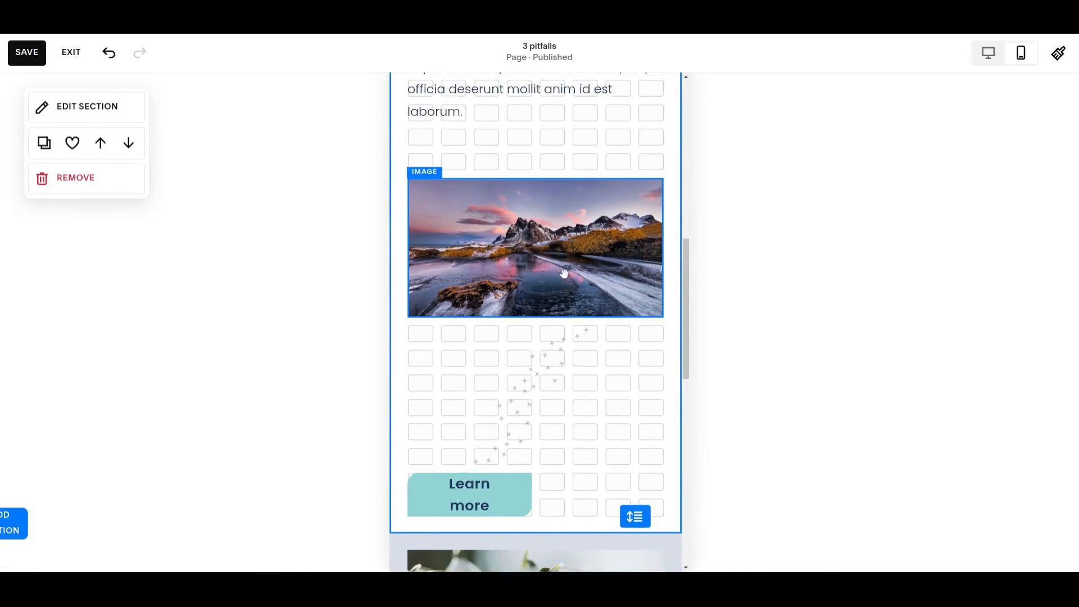
{"action": "left_click", "coordinate": [492, 507]}
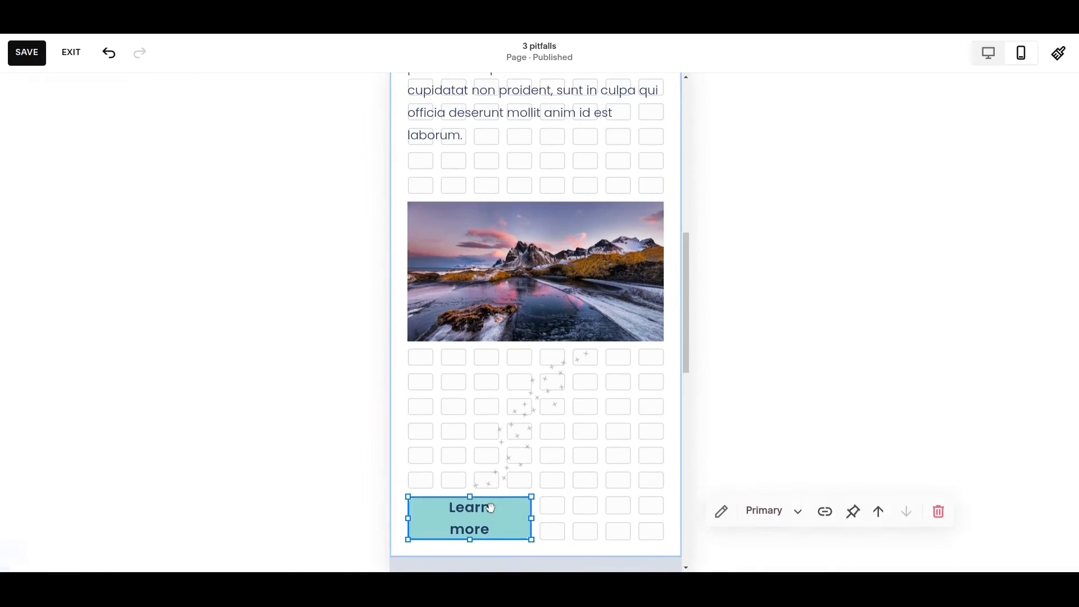
{"action": "left_click", "coordinate": [879, 512]}
{"action": "left_click", "coordinate": [879, 512]}
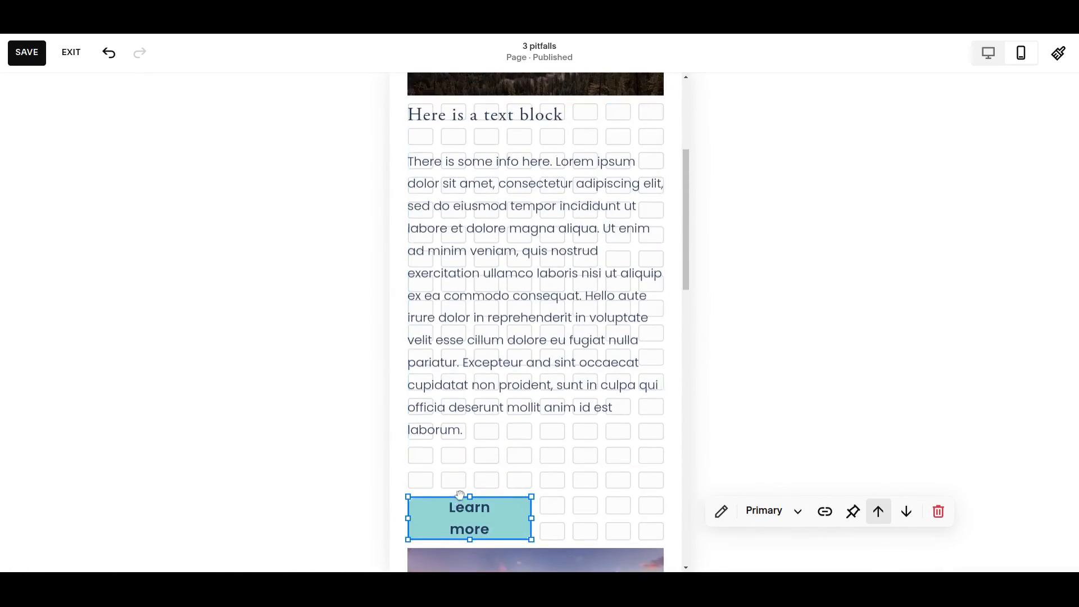
{"action": "left_click_drag", "start_coordinate": [458, 518], "coordinate": [459, 493]}
{"action": "left_click", "coordinate": [618, 491]}
Step: Widen the Learn more button to span the full width of the mobile grid
{"action": "scroll", "coordinate": [535, 321], "scroll_direction": "down", "scroll_amount": 1}
{"action": "left_click", "coordinate": [503, 433]}
{"action": "left_click_drag", "start_coordinate": [532, 428], "coordinate": [577, 429]}
{"action": "left_click_drag", "start_coordinate": [577, 428], "coordinate": [579, 430]}
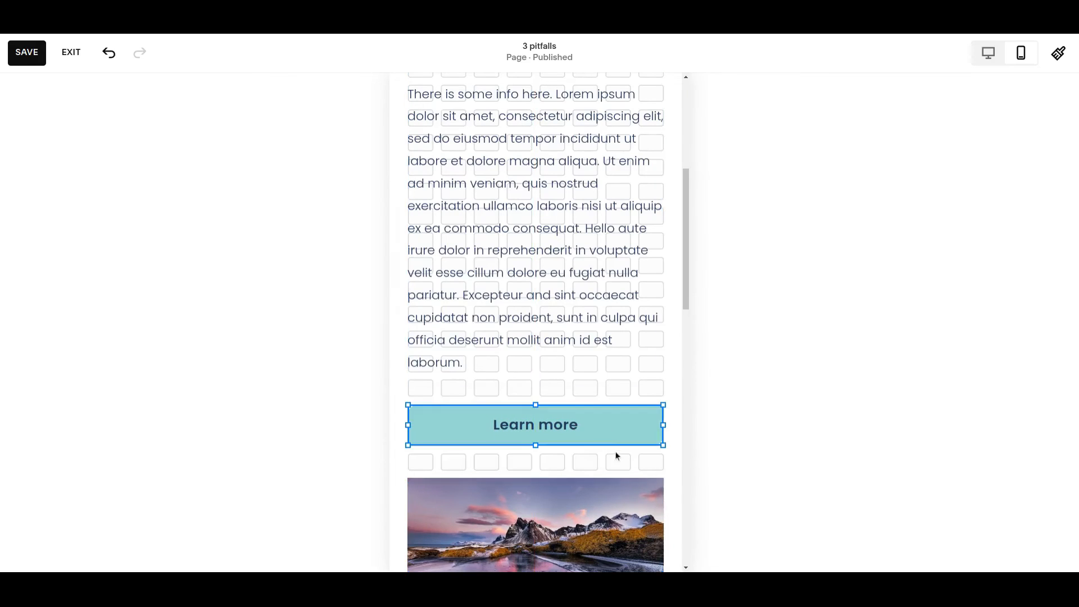
{"action": "left_click", "coordinate": [480, 380]}
Step: Examine the mobile order of the headline, images, text block and Learn more button throughout the first section
{"action": "scroll", "coordinate": [489, 397], "scroll_direction": "down", "scroll_amount": 1}
{"action": "scroll", "coordinate": [489, 396], "scroll_direction": "down", "scroll_amount": 5}
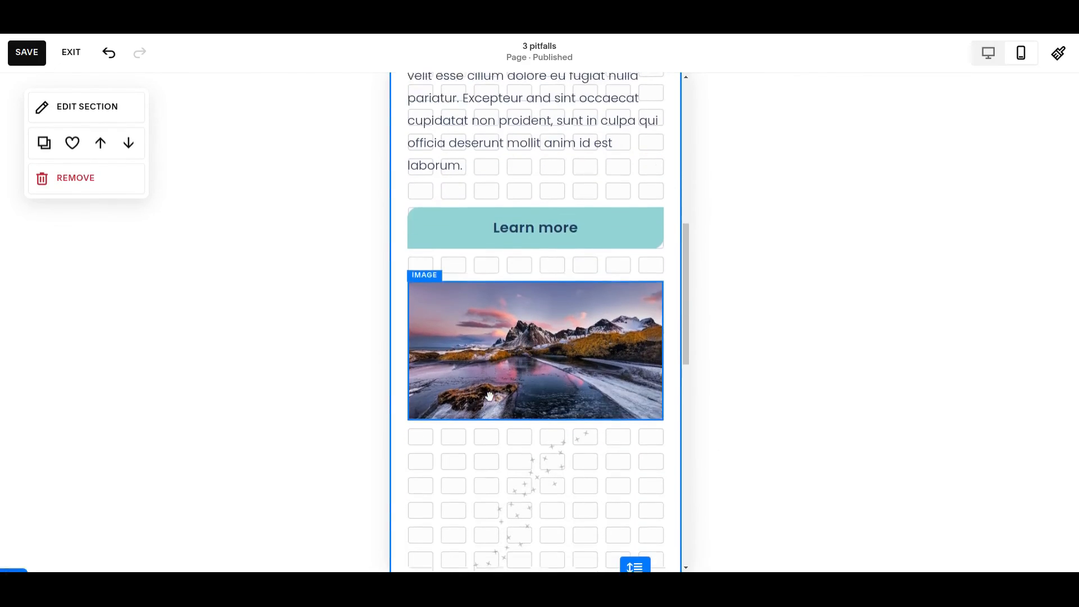
{"action": "scroll", "coordinate": [493, 401], "scroll_direction": "up", "scroll_amount": 2}
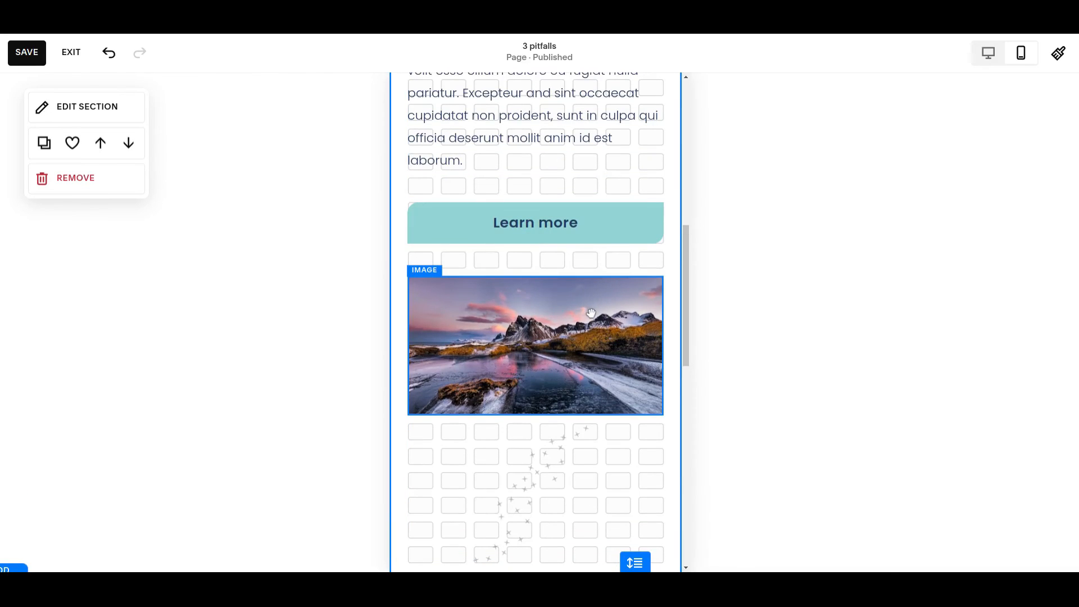
{"action": "scroll", "coordinate": [590, 313], "scroll_direction": "up", "scroll_amount": 10}
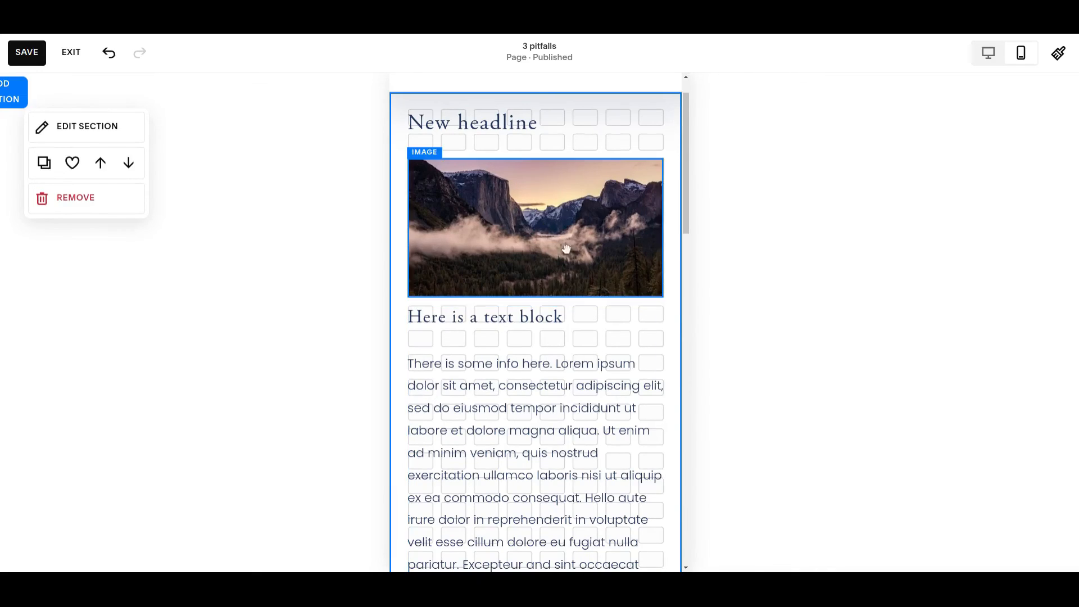
{"action": "scroll", "coordinate": [534, 349], "scroll_direction": "down", "scroll_amount": 4}
{"action": "scroll", "coordinate": [528, 345], "scroll_direction": "down", "scroll_amount": 2}
{"action": "scroll", "coordinate": [527, 346], "scroll_direction": "up", "scroll_amount": 1}
{"action": "scroll", "coordinate": [527, 346], "scroll_direction": "down", "scroll_amount": 5}
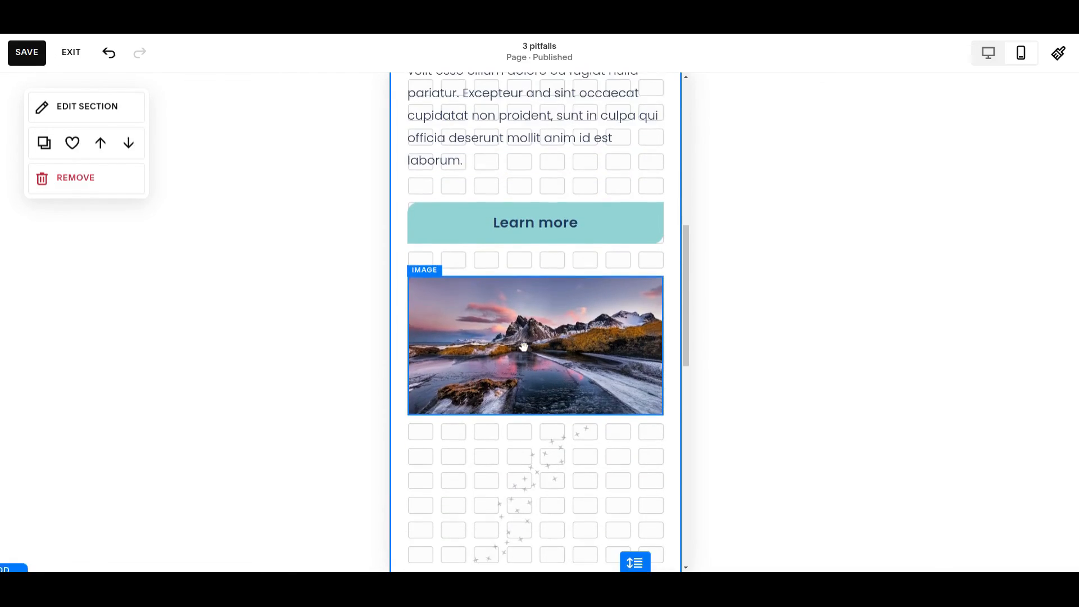
{"action": "scroll", "coordinate": [526, 343], "scroll_direction": "up", "scroll_amount": 5}
{"action": "scroll", "coordinate": [526, 342], "scroll_direction": "up", "scroll_amount": 6}
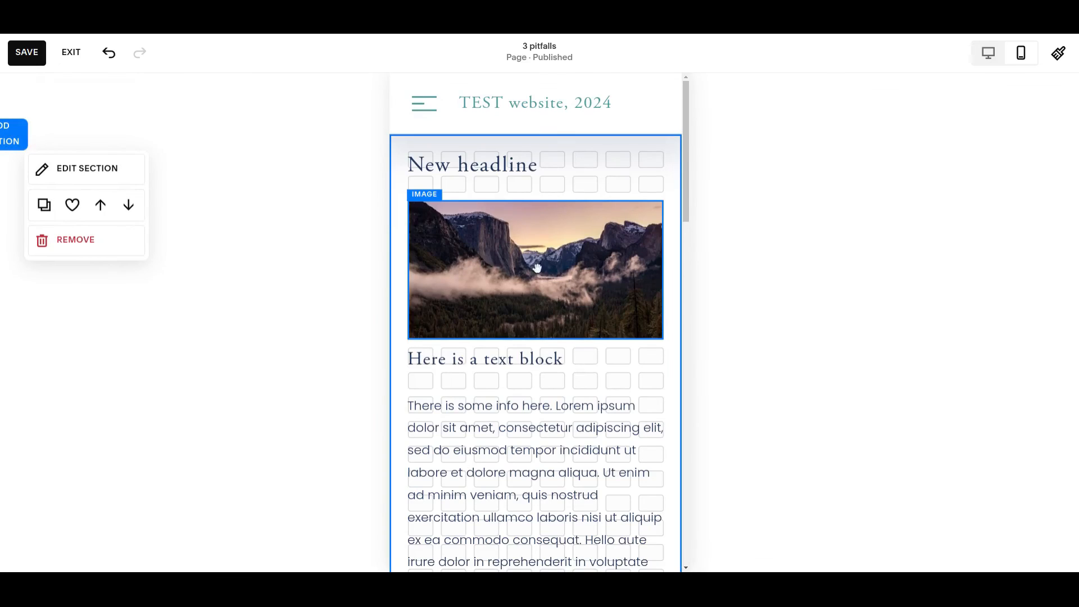
{"action": "scroll", "coordinate": [528, 180], "scroll_direction": "down", "scroll_amount": 1}
{"action": "scroll", "coordinate": [543, 240], "scroll_direction": "down", "scroll_amount": 10}
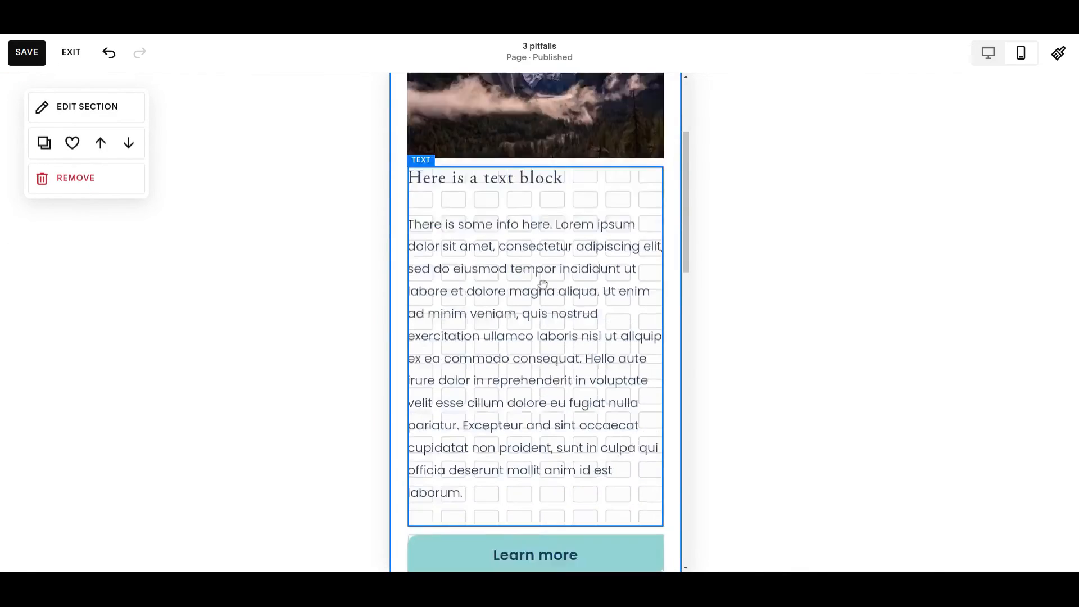
{"action": "scroll", "coordinate": [534, 342], "scroll_direction": "up", "scroll_amount": 5}
{"action": "scroll", "coordinate": [535, 342], "scroll_direction": "up", "scroll_amount": 5}
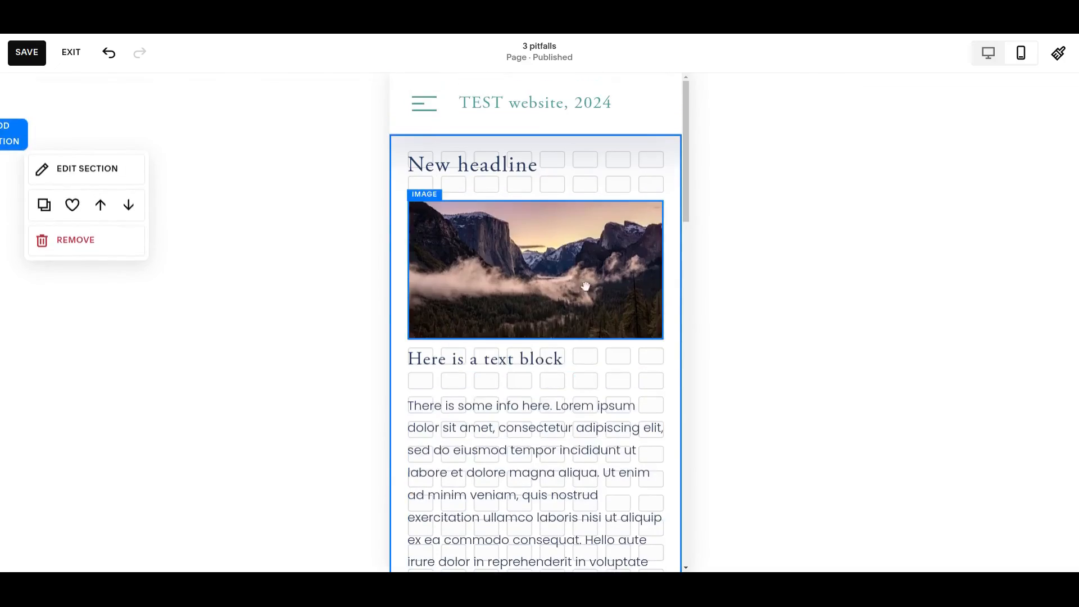
Step: Switch to the desktop view and examine how the first section's blocks are laid out there
{"action": "left_click", "coordinate": [992, 58]}
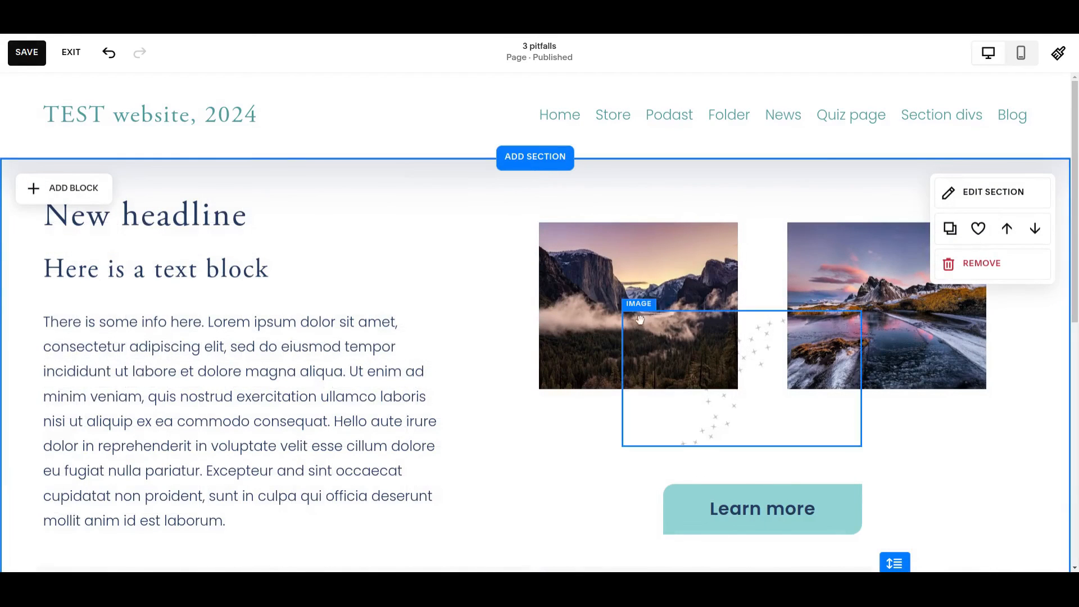
{"action": "scroll", "coordinate": [568, 360], "scroll_direction": "down", "scroll_amount": 3}
{"action": "scroll", "coordinate": [568, 361], "scroll_direction": "up", "scroll_amount": 2}
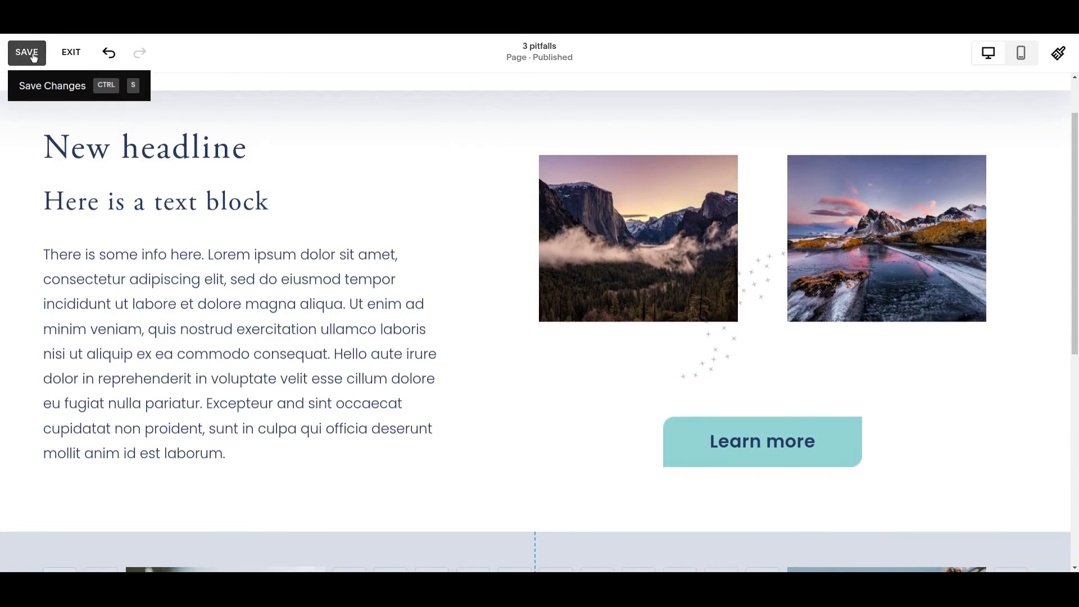
{"action": "scroll", "coordinate": [959, 375], "scroll_direction": "up", "scroll_amount": 2}
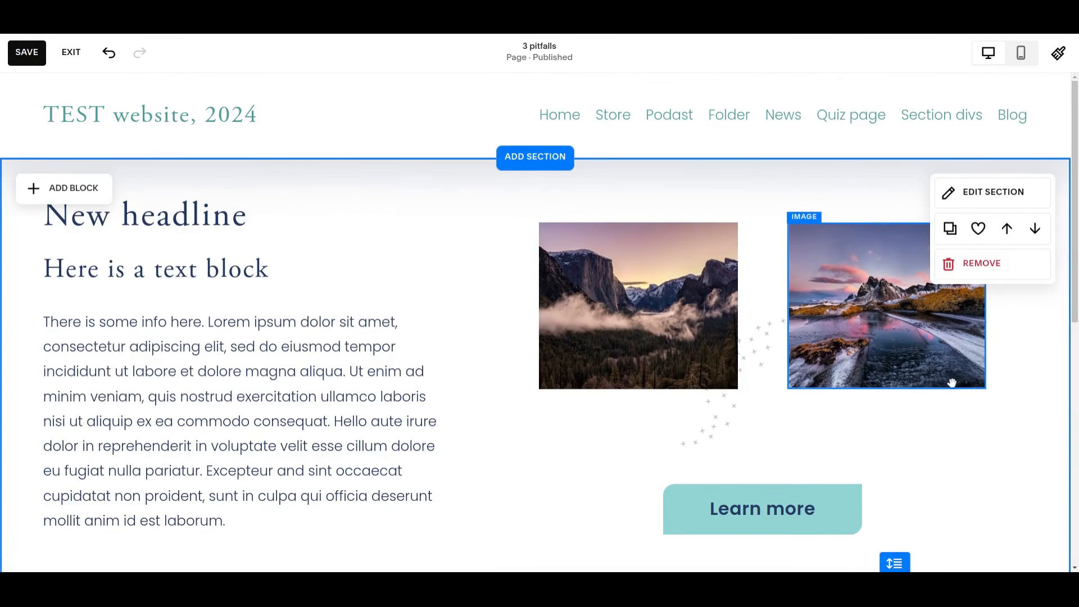
{"action": "scroll", "coordinate": [953, 382], "scroll_direction": "down", "scroll_amount": 4}
{"action": "scroll", "coordinate": [940, 374], "scroll_direction": "up", "scroll_amount": 2}
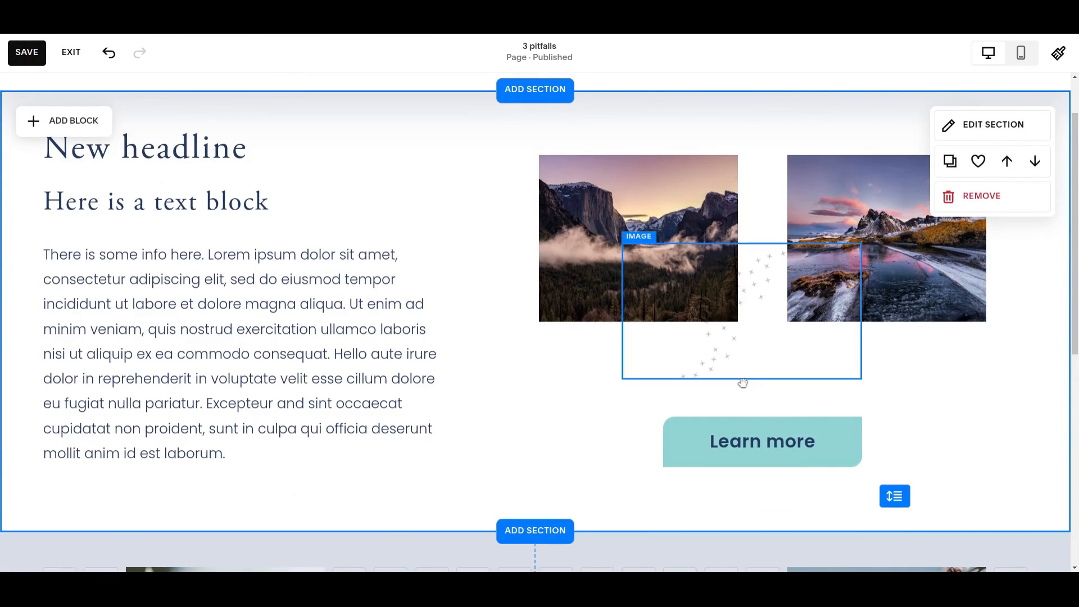